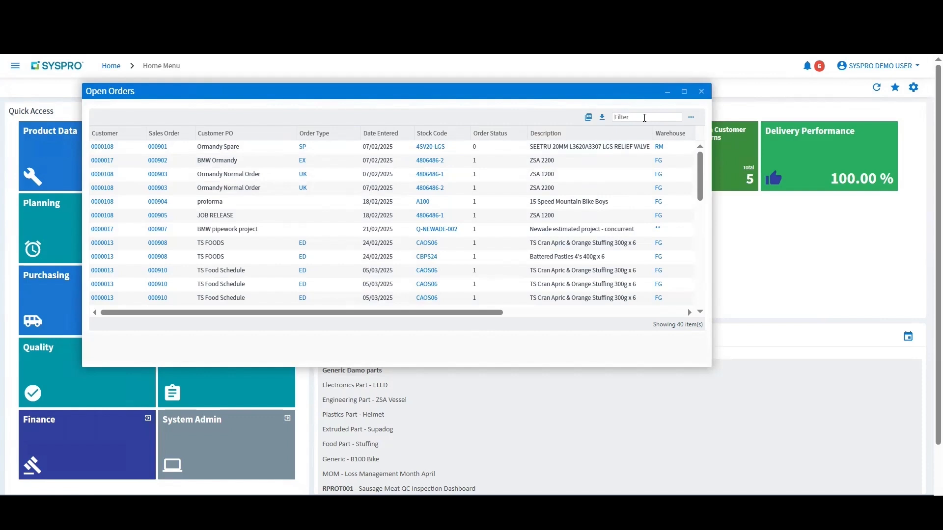
# Step: Filter the open orders list by "BAYSIDE B1"
pyautogui.write('B')
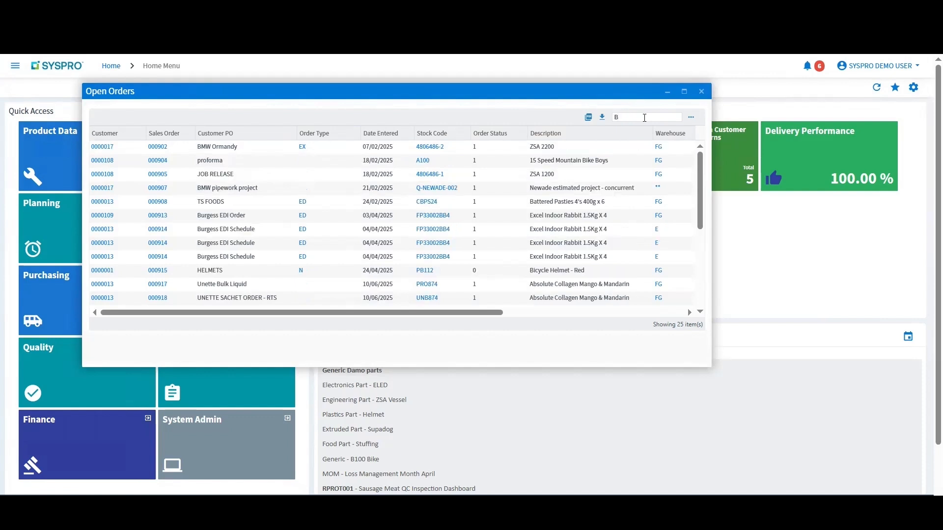
pyautogui.write('AYSIDE B')
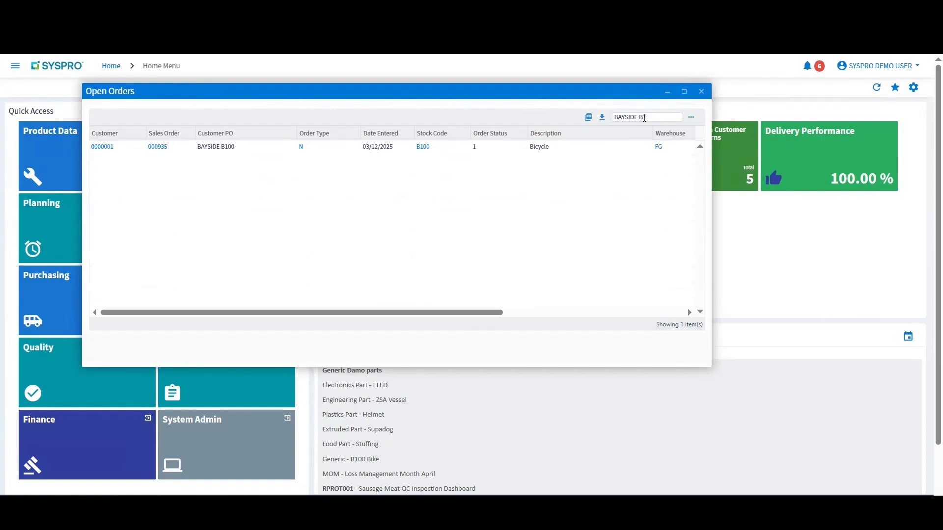
pyautogui.write('1')
# Step: Open the Design Documents for stock code B100 and download the B100-DWG file
pyautogui.click(425, 148)
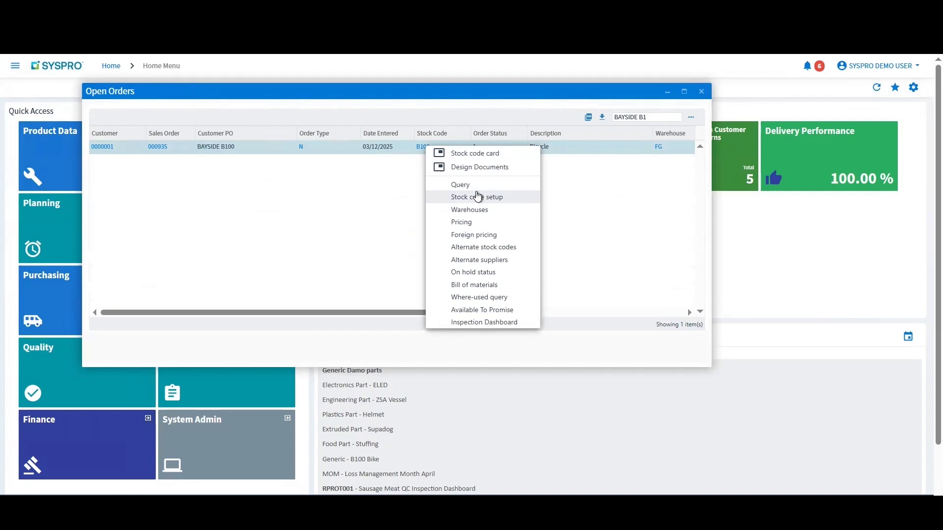
pyautogui.click(472, 168)
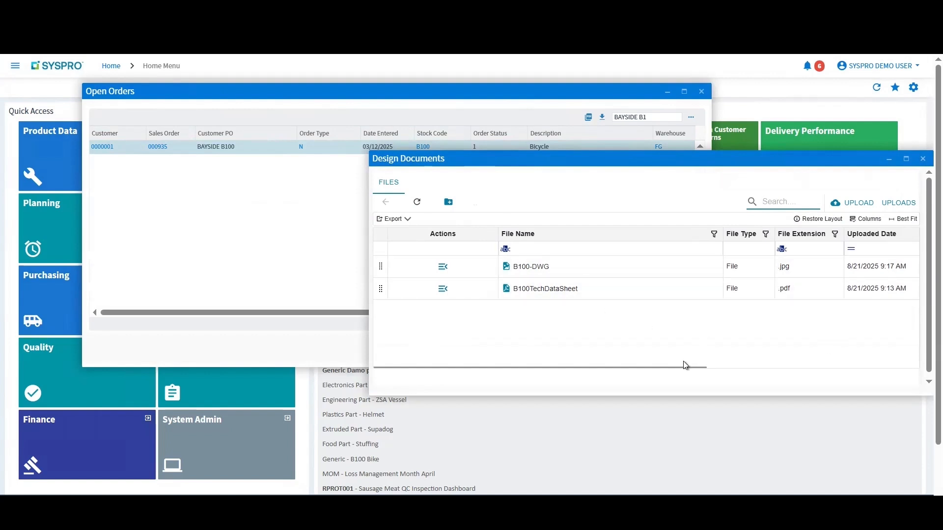
pyautogui.moveTo(690, 370); pyautogui.dragTo(610, 364)
pyautogui.click(443, 267)
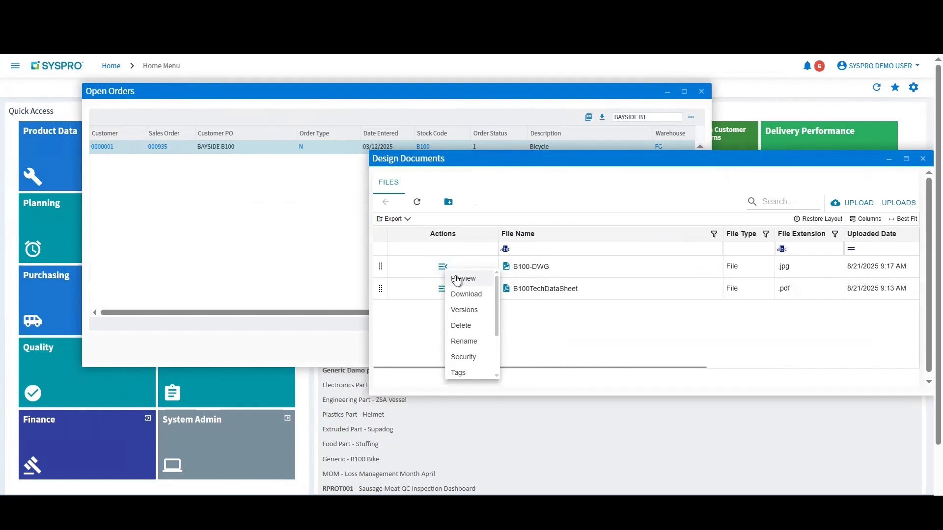
pyautogui.click(467, 294)
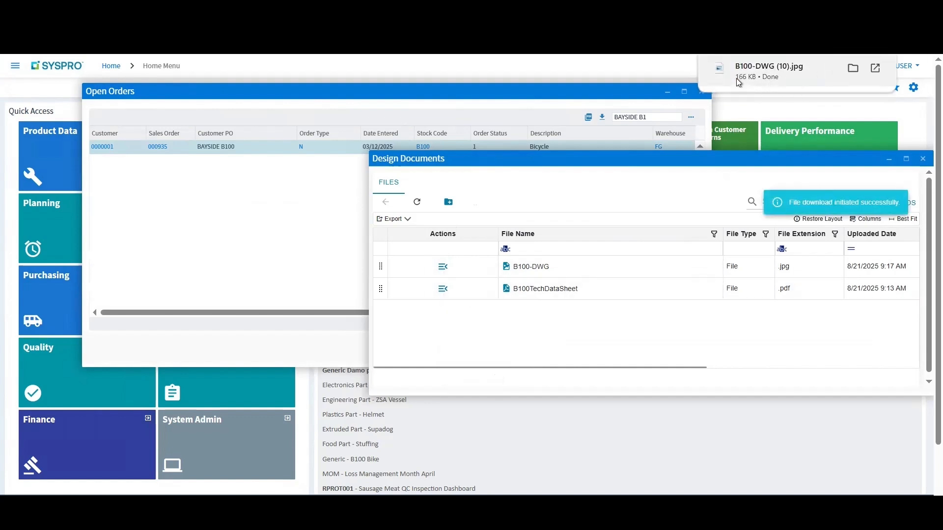
# Step: Preview the B100-DWG drawing, zoom in on it and close the preview
pyautogui.click(444, 267)
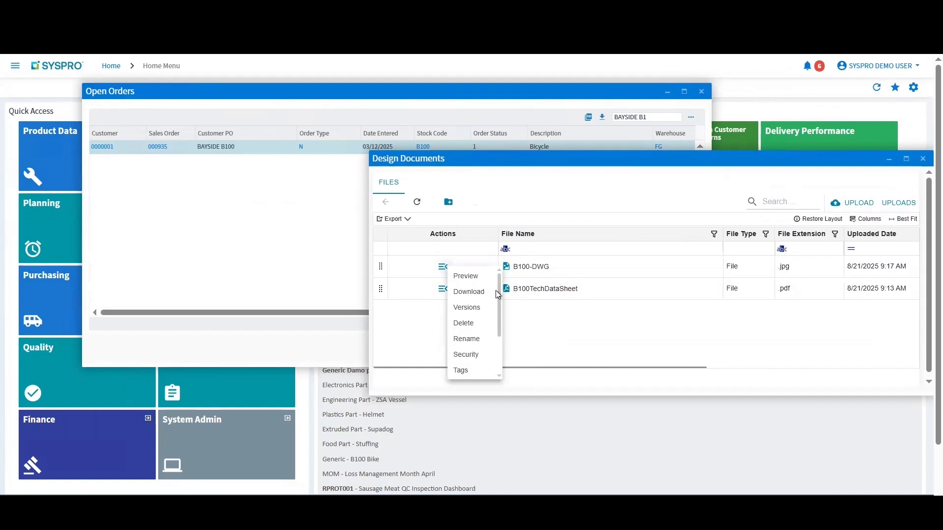
pyautogui.click(470, 273)
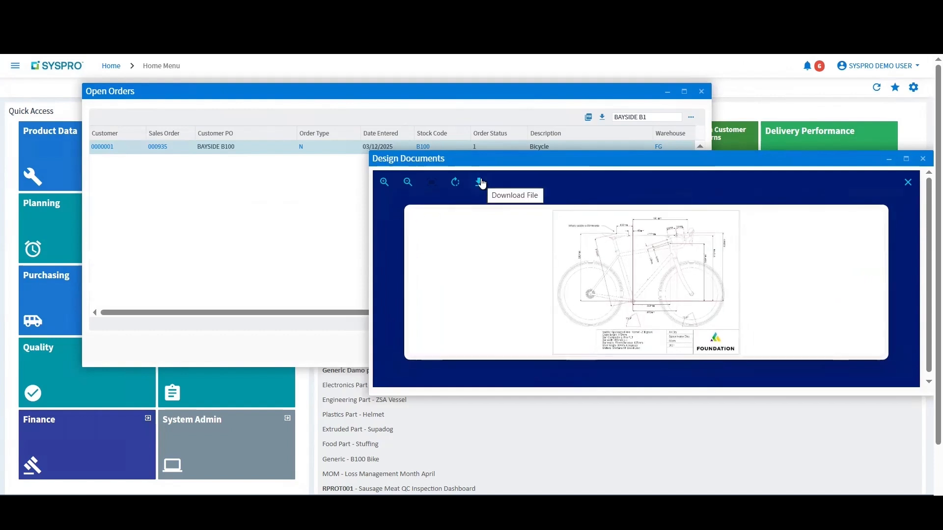
pyautogui.click(408, 182)
pyautogui.click(385, 183)
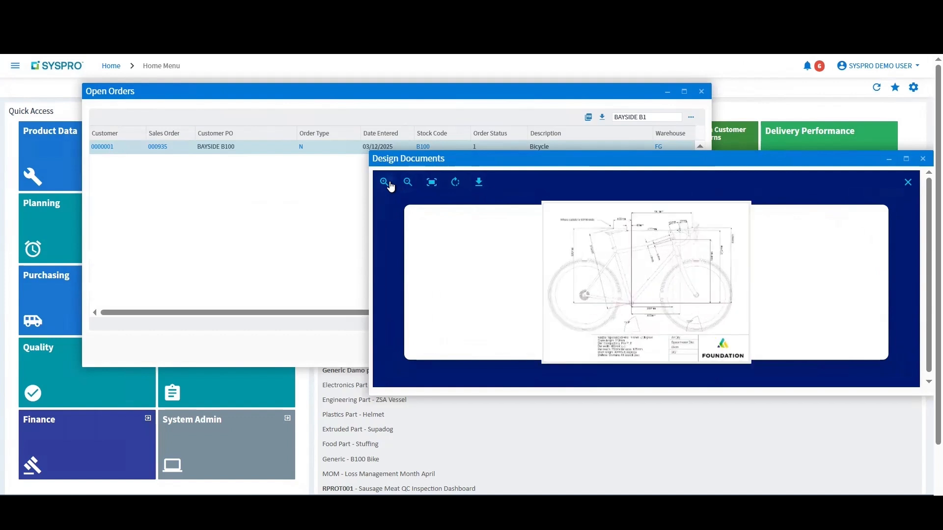
pyautogui.click(908, 183)
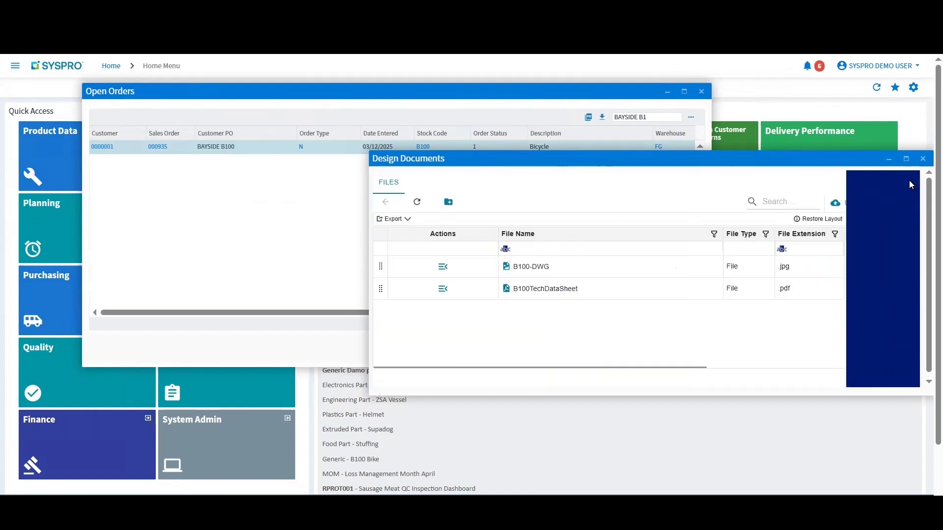
# Step: Add the tag "DWG" to the B100-DWG file
pyautogui.click(442, 266)
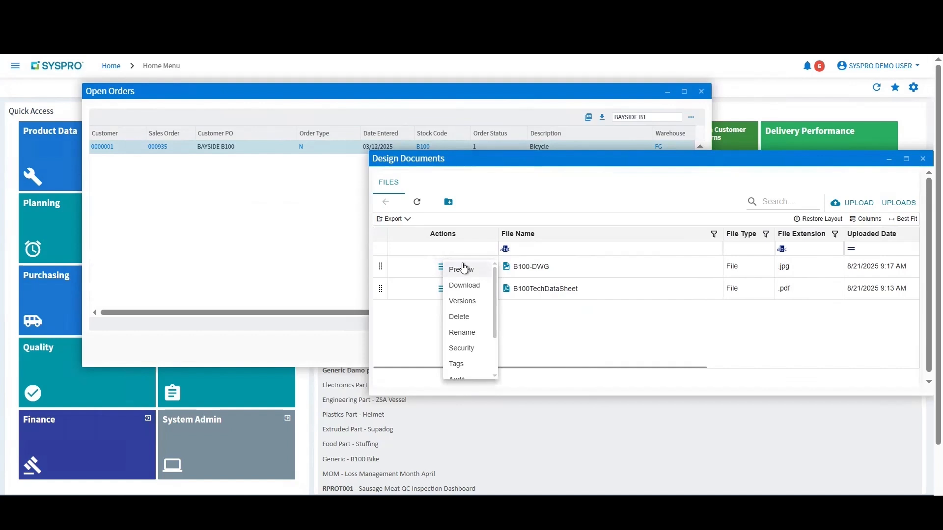
pyautogui.moveTo(494, 325); pyautogui.dragTo(496, 347)
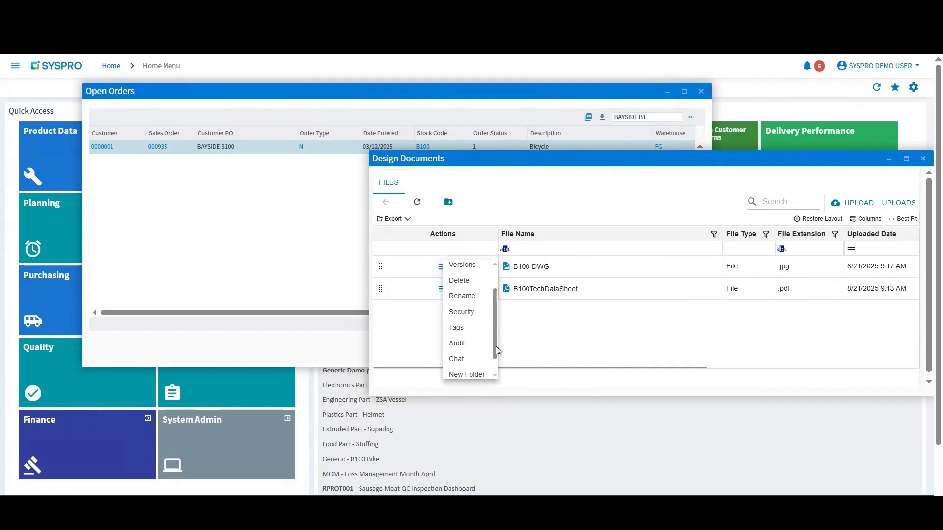
pyautogui.moveTo(496, 346); pyautogui.dragTo(496, 350)
pyautogui.scroll(3, 449, 350)
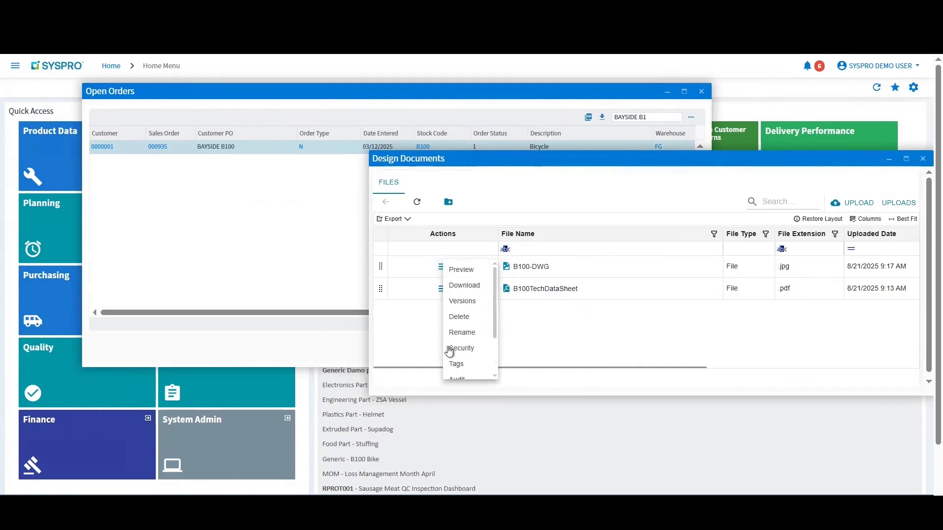
pyautogui.click(467, 363)
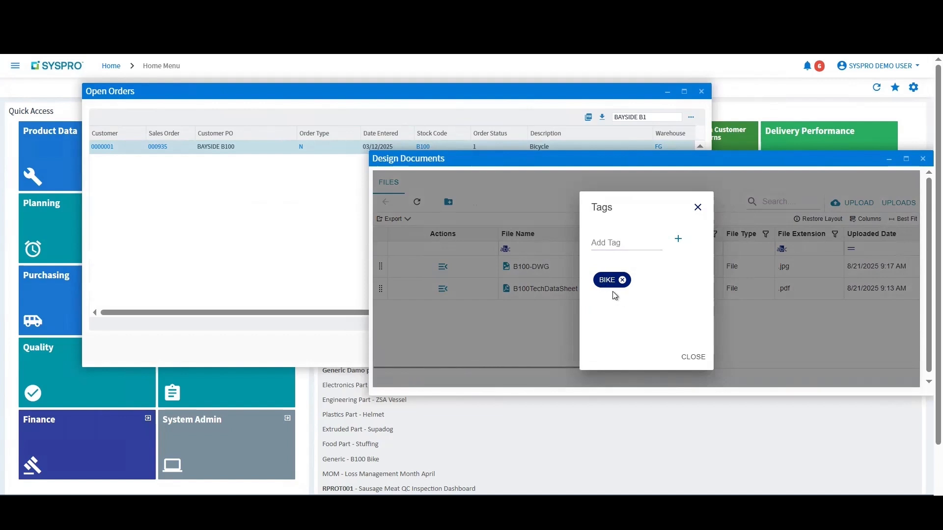
pyautogui.click(615, 242)
pyautogui.write('DWG')
pyautogui.click(678, 239)
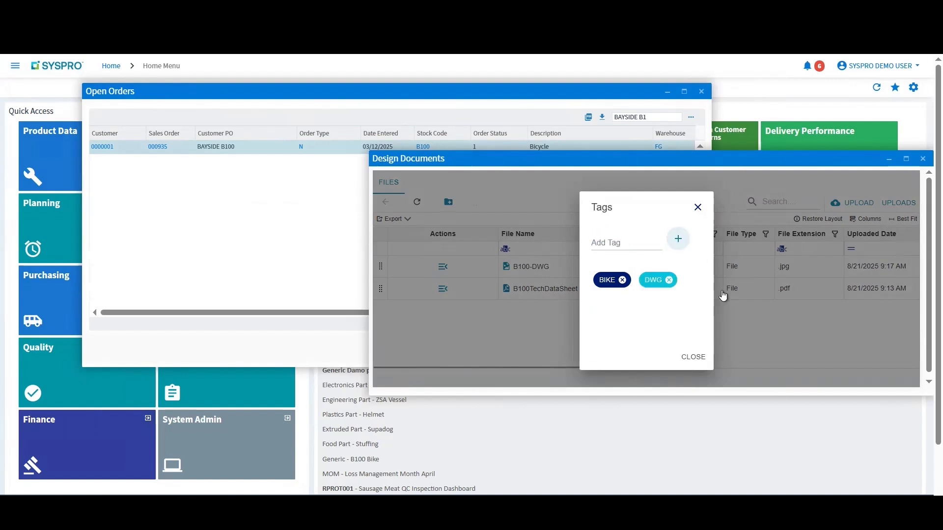
pyautogui.click(693, 357)
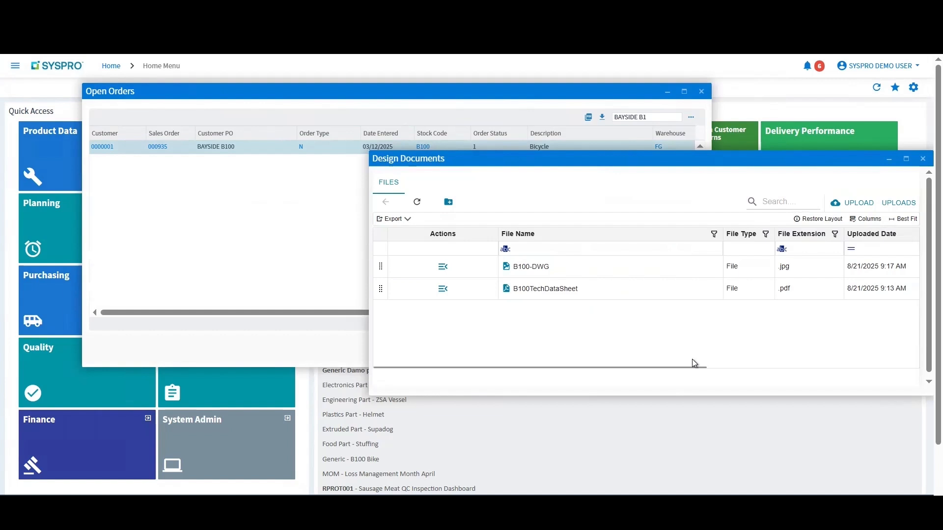
# Step: Close the design documents and open the Customer Documents for the BAYSIDE B100 order's customer in a widened window
pyautogui.click(924, 159)
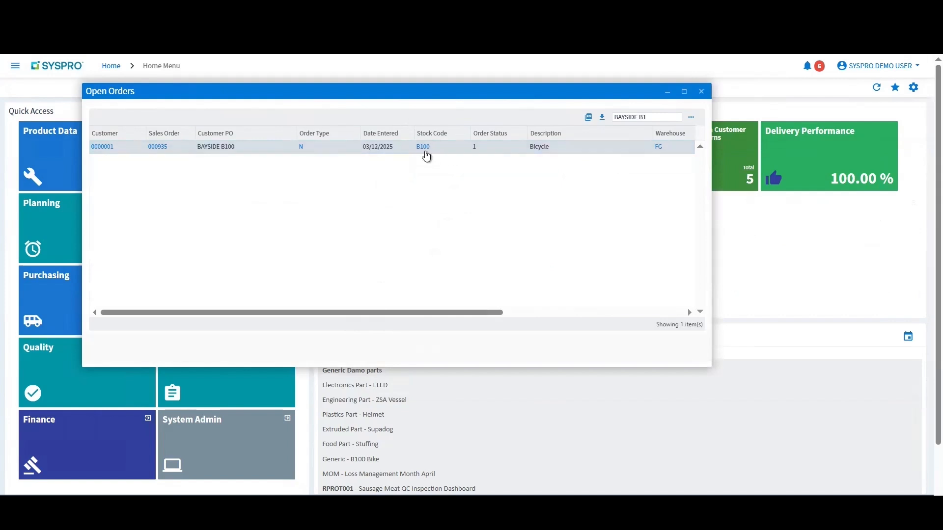
pyautogui.click(97, 150)
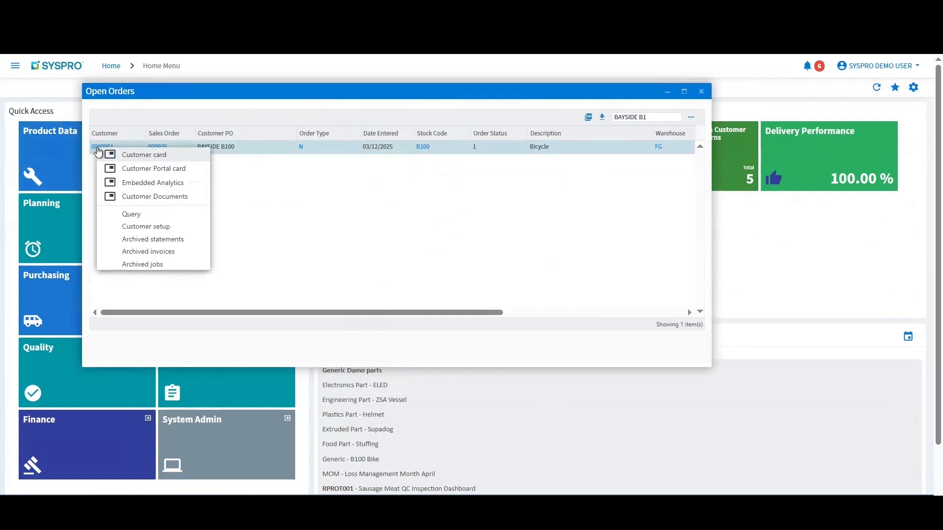
pyautogui.click(151, 199)
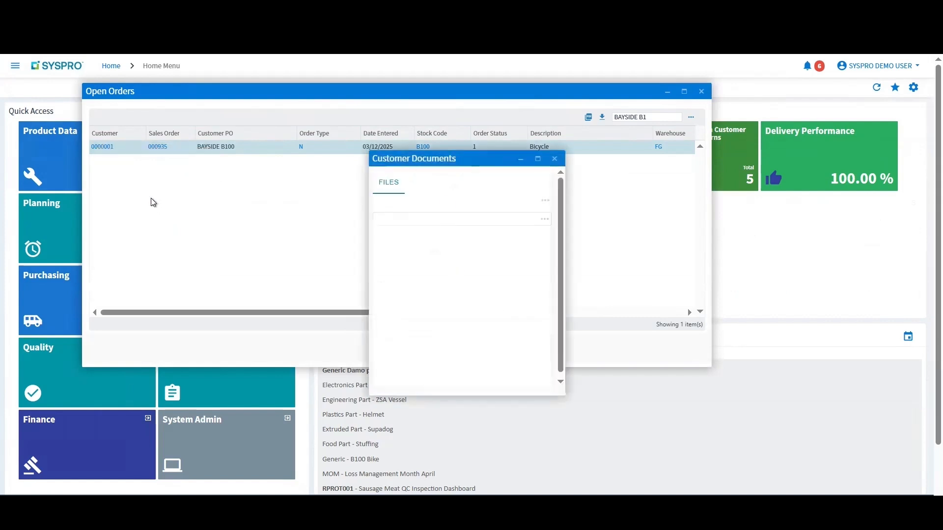
pyautogui.moveTo(564, 242); pyautogui.dragTo(924, 232)
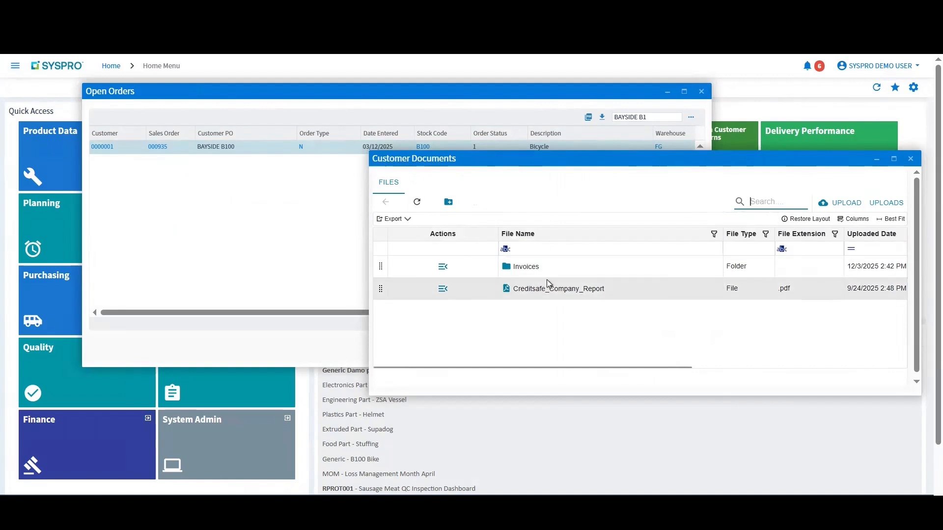
# Step: Preview the invoice PDF in the customer's Invoices folder, enlarge it and close the preview
pyautogui.doubleClick(508, 268)
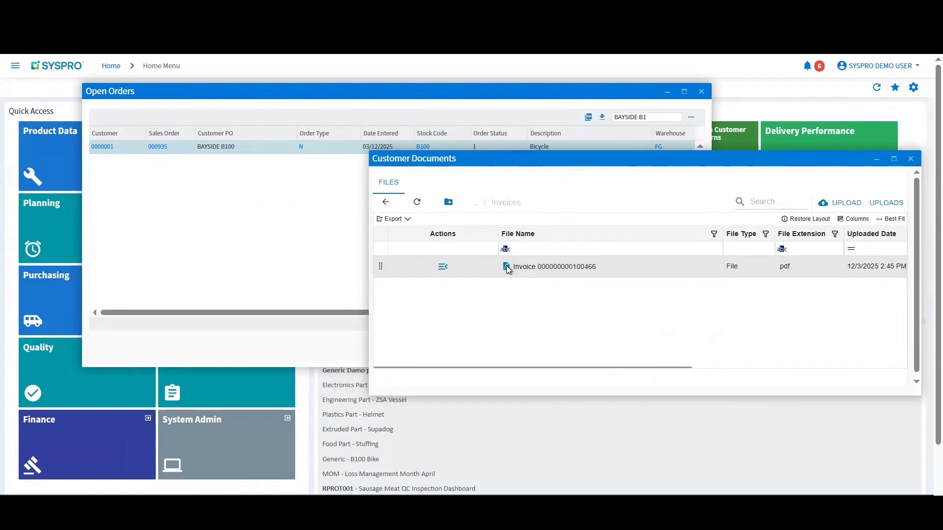
pyautogui.click(442, 267)
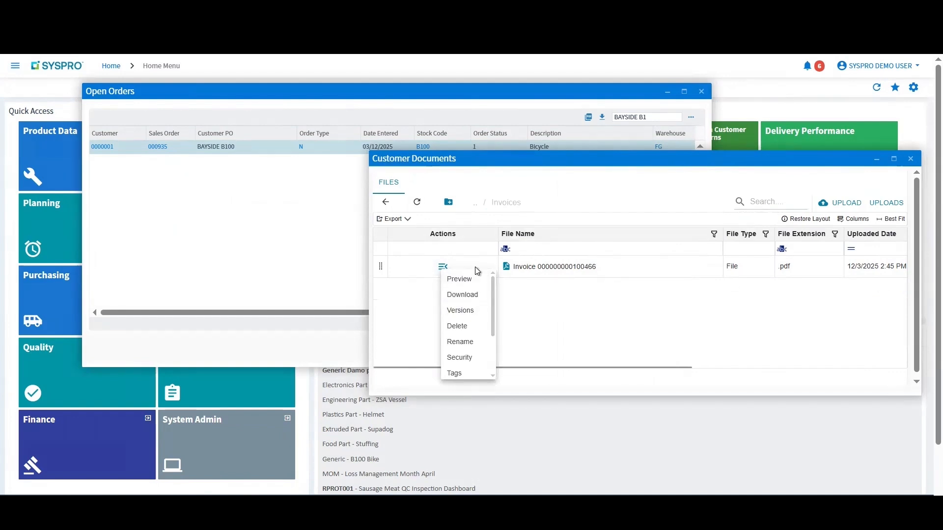
pyautogui.click(475, 289)
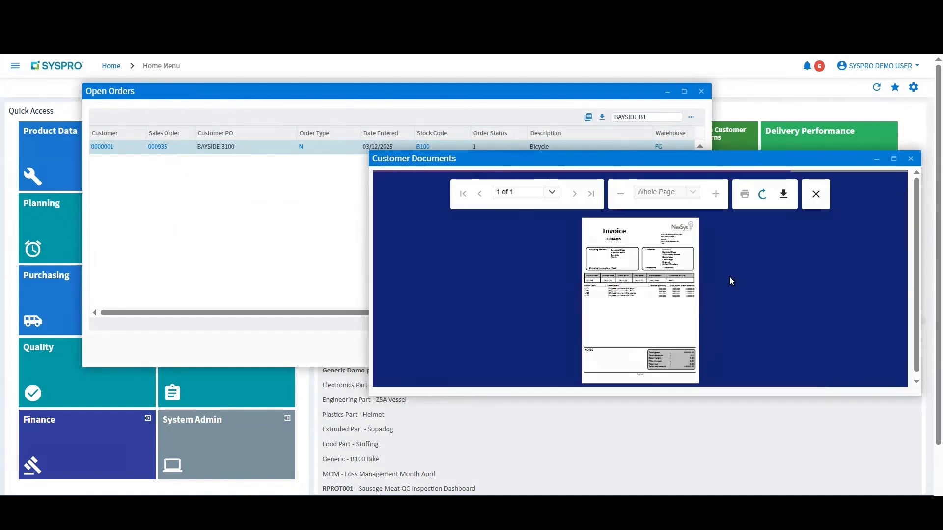
pyautogui.click(720, 198)
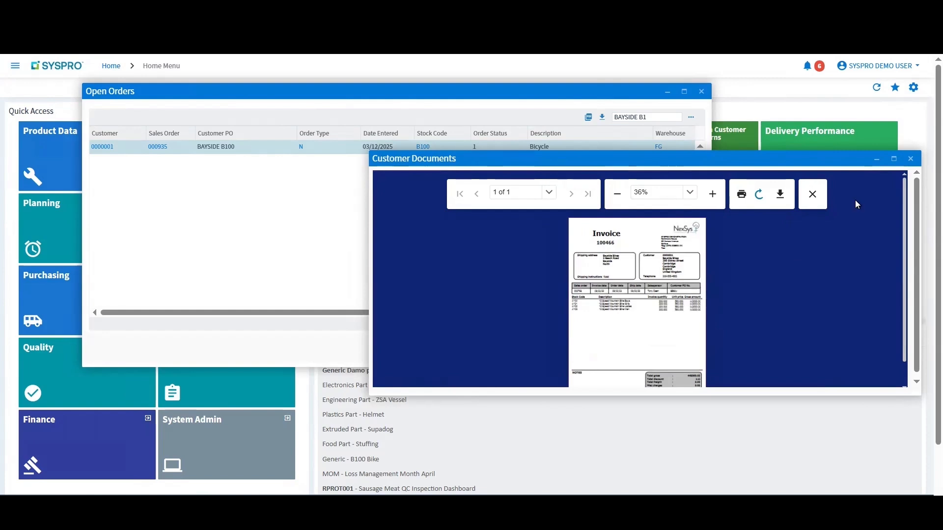
pyautogui.click(821, 199)
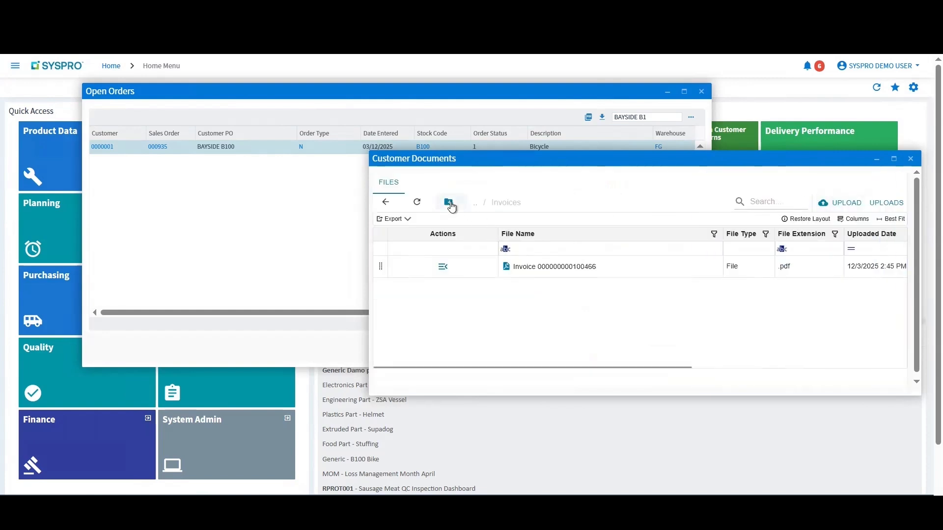
pyautogui.click(449, 202)
pyautogui.click(678, 309)
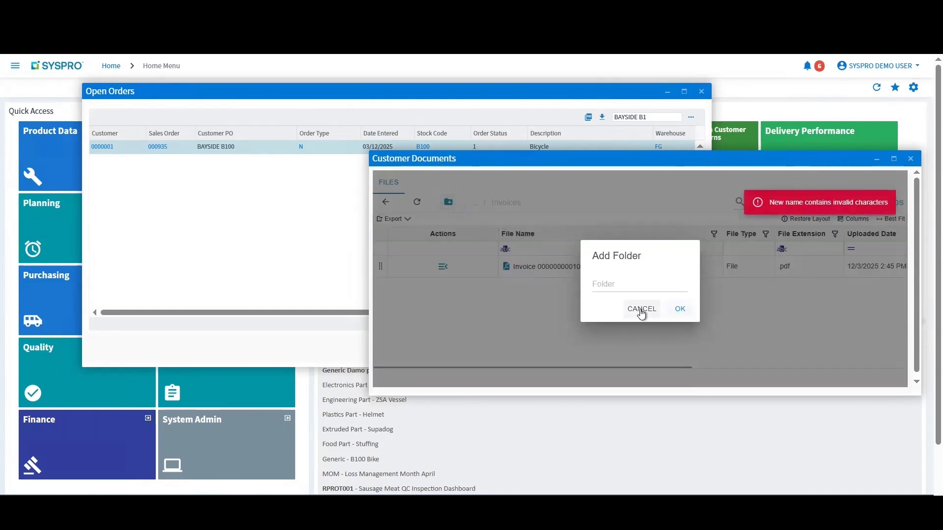
pyautogui.click(639, 310)
# Step: Download Creditsafe_Company_Report from the customer's top-level documents folder and open the downloaded PDF
pyautogui.click(386, 202)
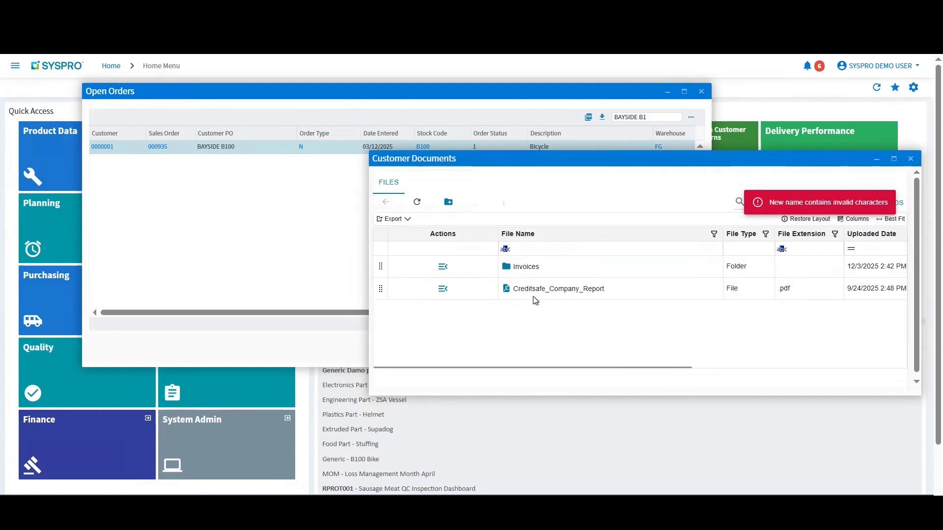
pyautogui.click(447, 290)
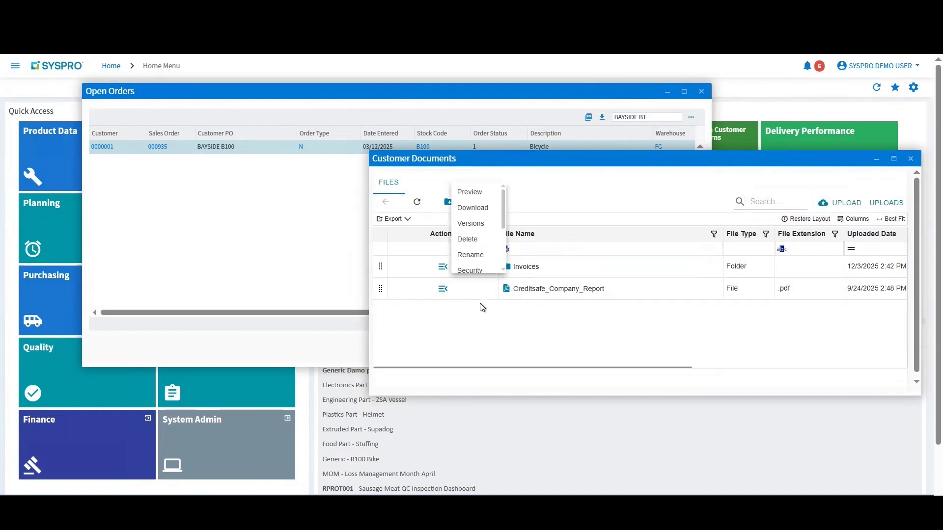
pyautogui.click(480, 213)
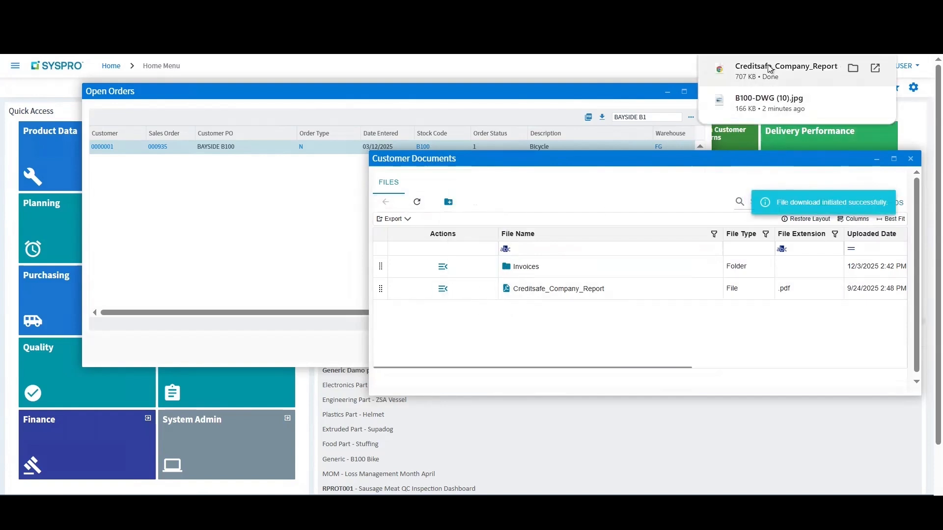
pyautogui.click(770, 64)
# Step: Look over the first two pages of the Creditsafe report and return to SYSPRO
pyautogui.scroll(-10, 482, 271)
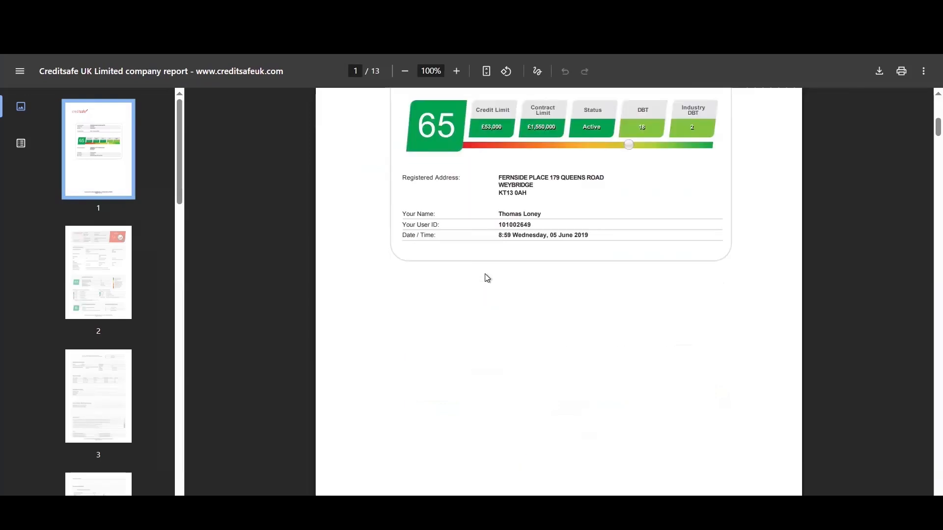
pyautogui.scroll(-10, 486, 278)
pyautogui.scroll(20, 479, 266)
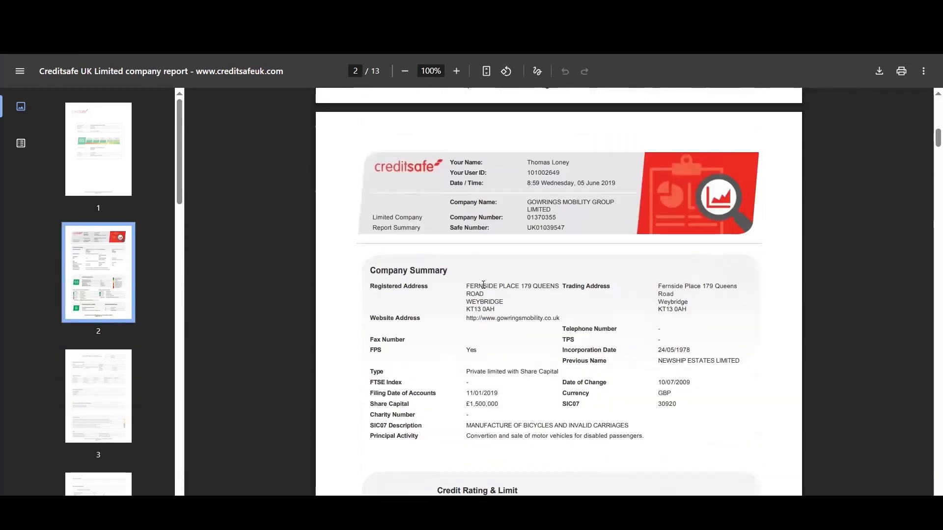
pyautogui.scroll(1, 487, 247)
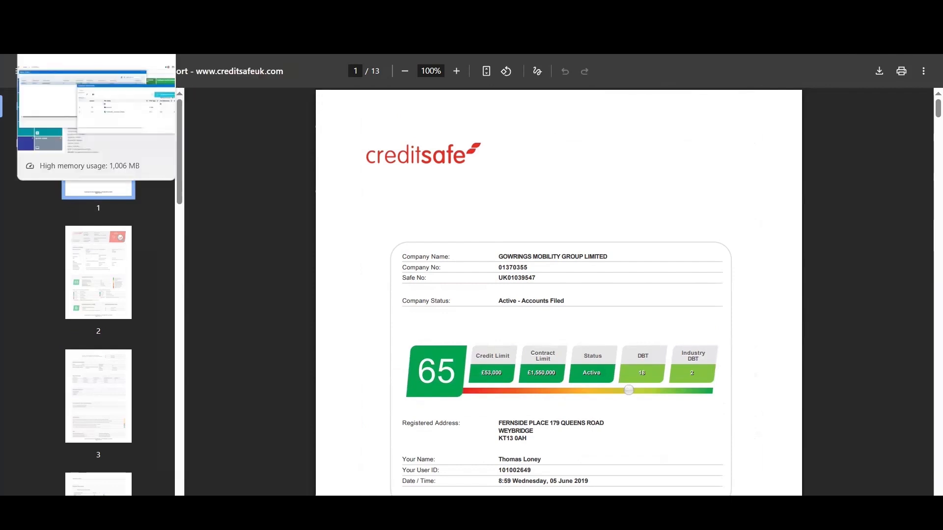
pyautogui.click(89, 22)
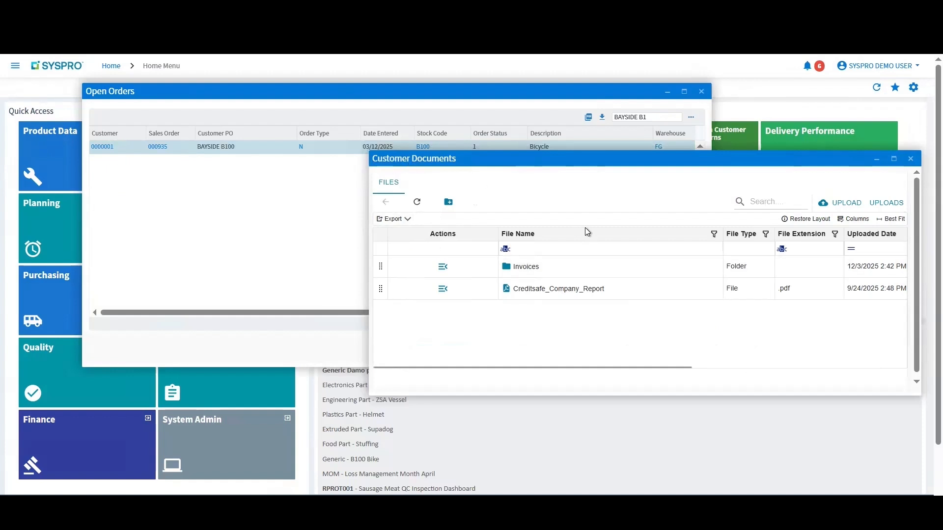
# Step: Close the Customer Documents and open the Contract Review for the BAYSIDE B100 sales order in a widened window
pyautogui.click(911, 159)
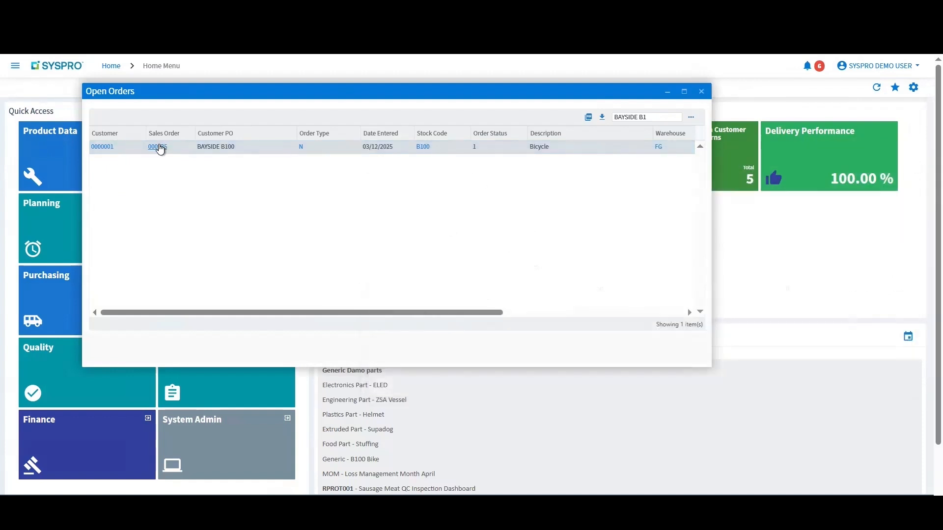
pyautogui.click(159, 147)
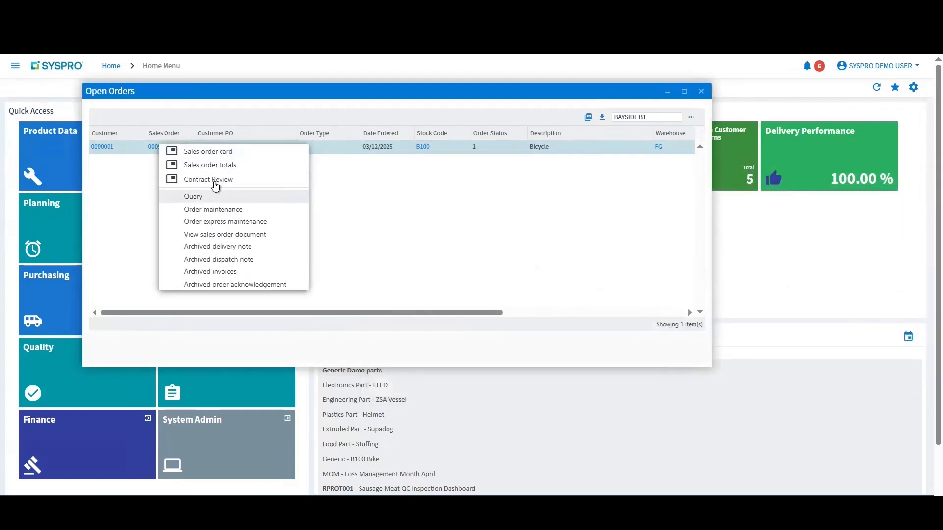
pyautogui.click(218, 180)
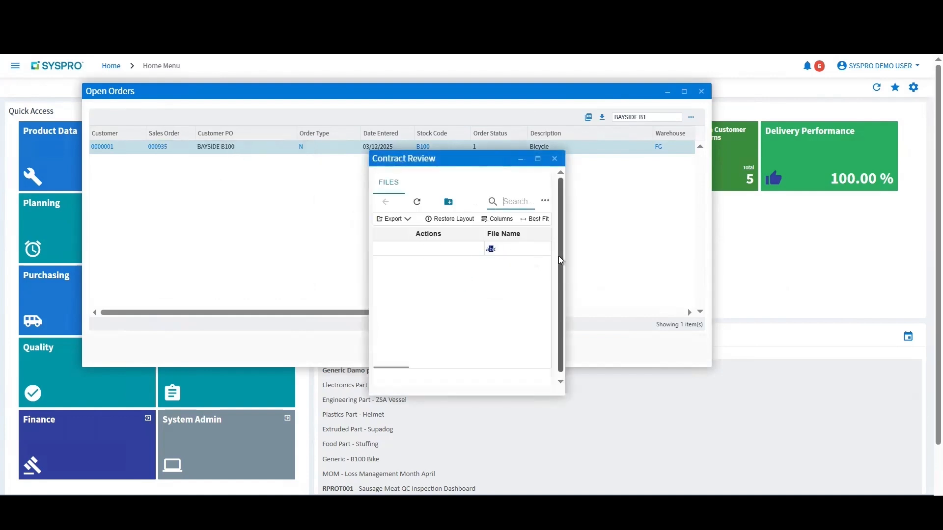
pyautogui.moveTo(565, 259); pyautogui.dragTo(890, 269)
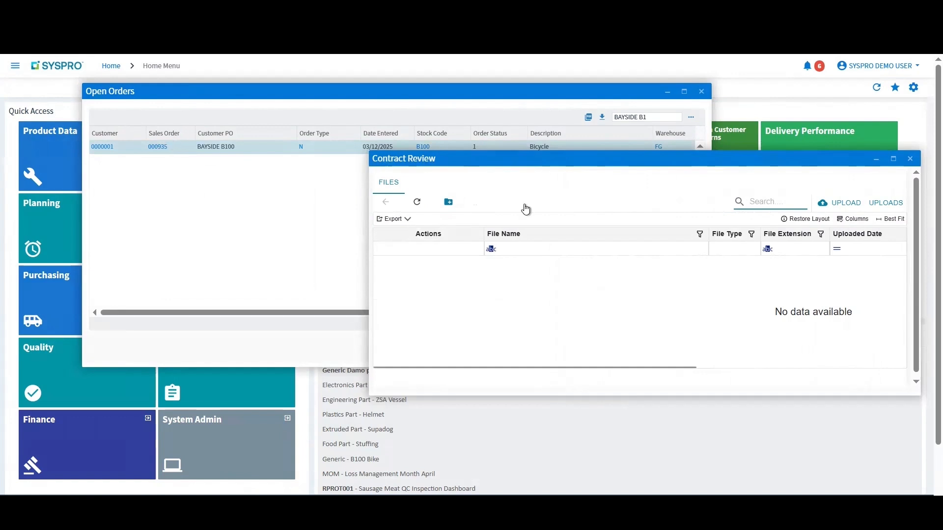
# Step: Add the more recently downloaded order acknowledgement PDF to the Contract Review files, and open and cancel the file upload browser
pyautogui.click(888, 43)
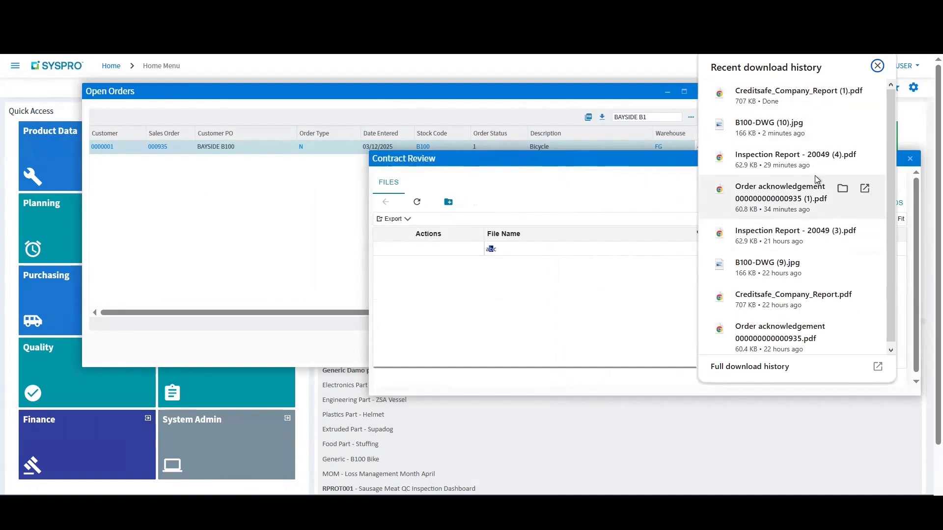
pyautogui.moveTo(815, 175); pyautogui.dragTo(470, 287)
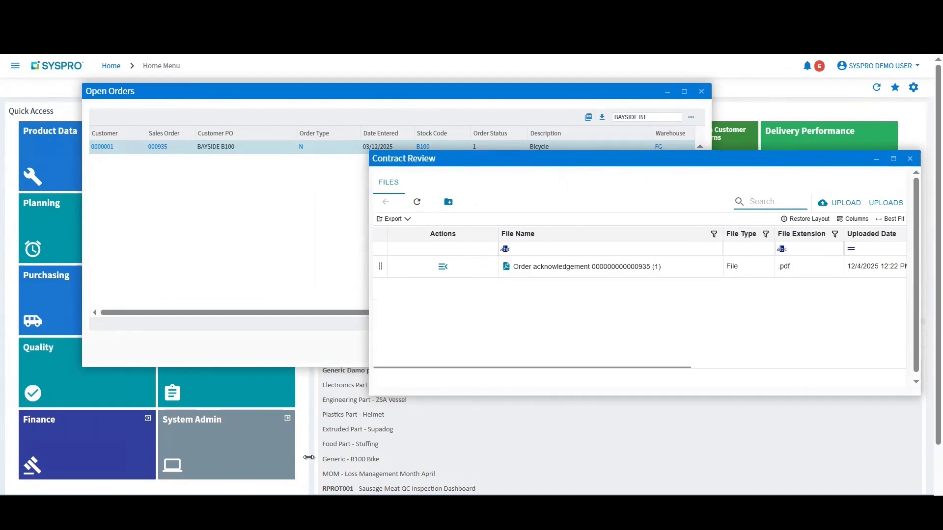
pyautogui.click(841, 203)
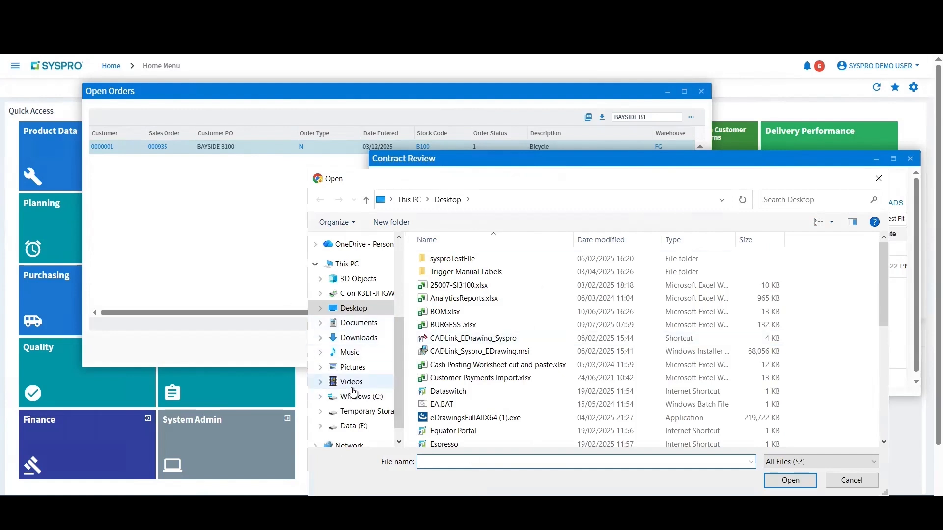
pyautogui.click(879, 178)
# Step: Add the tag ACK to the order acknowledgement file in Contract Review and close the tags dialog
pyautogui.click(444, 265)
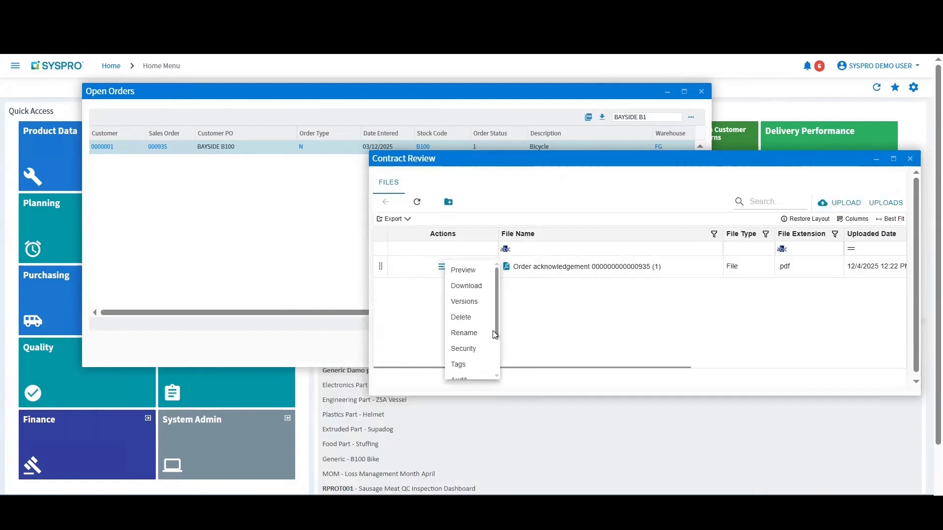
pyautogui.scroll(-2, 482, 354)
pyautogui.scroll(2, 457, 351)
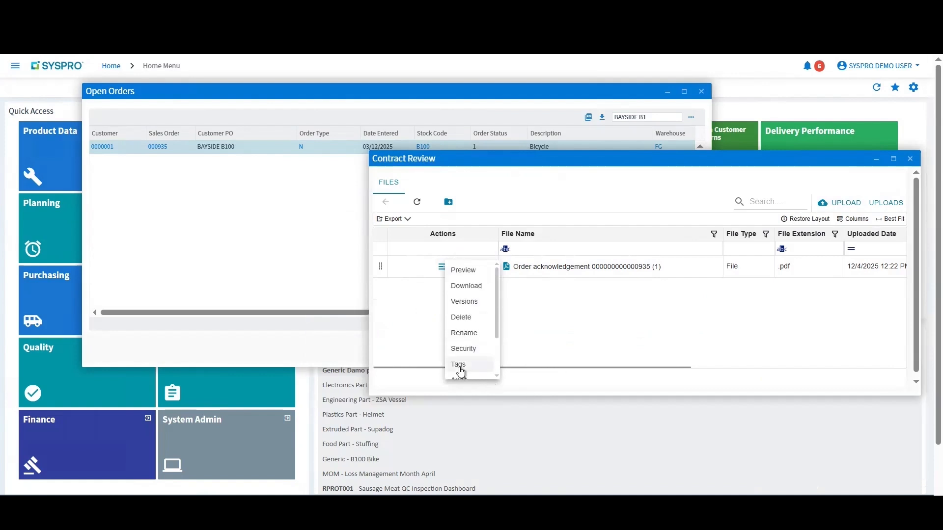
pyautogui.click(458, 366)
pyautogui.click(618, 245)
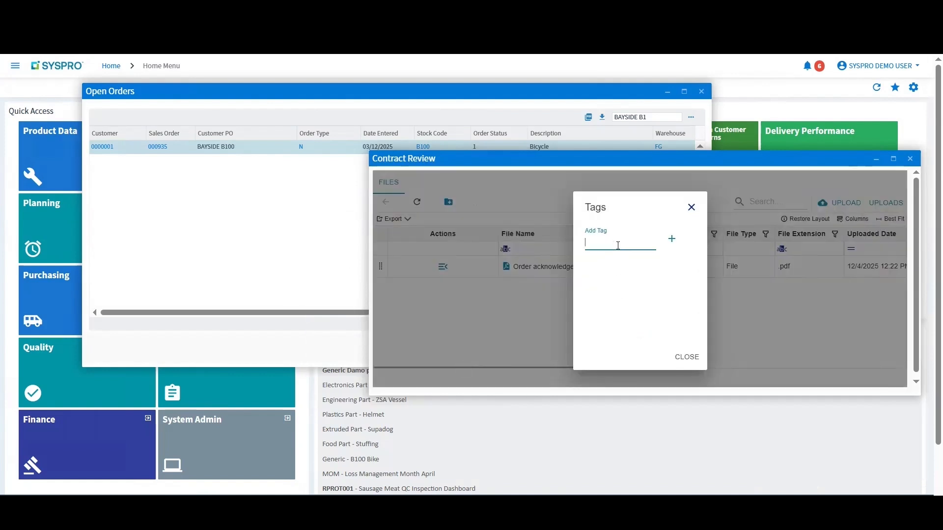
pyautogui.write('ACK')
pyautogui.click(671, 240)
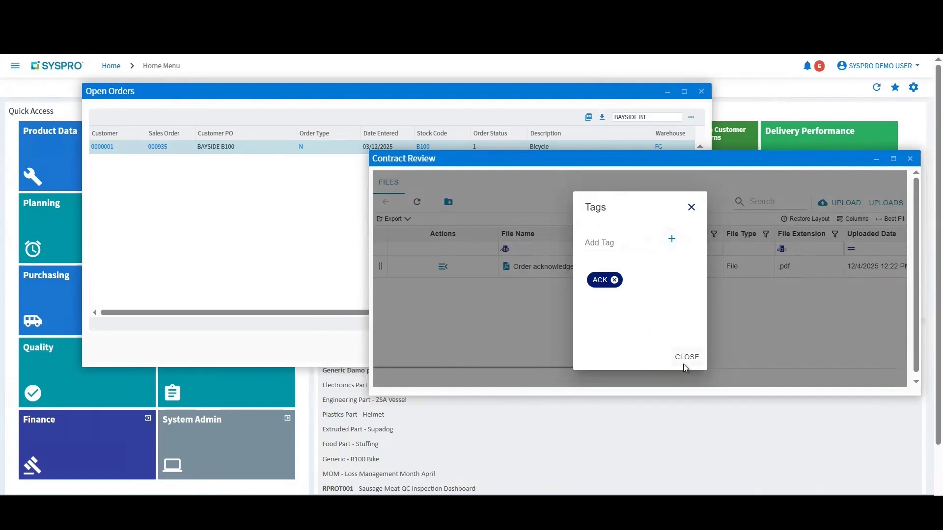
pyautogui.click(686, 359)
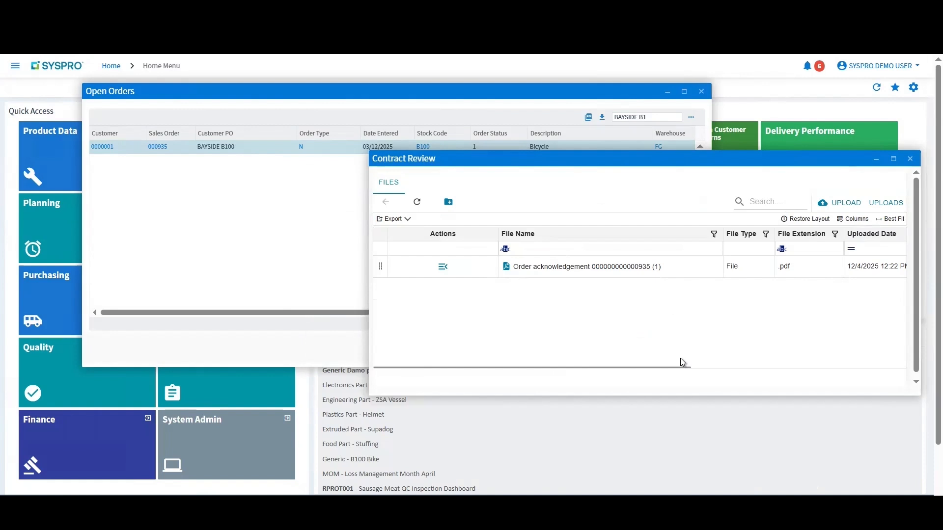
# Step: Close the Contract Review and Open Orders windows and filter the Quality area's GRNs awaiting inspection by ROUND
pyautogui.click(910, 158)
pyautogui.click(701, 91)
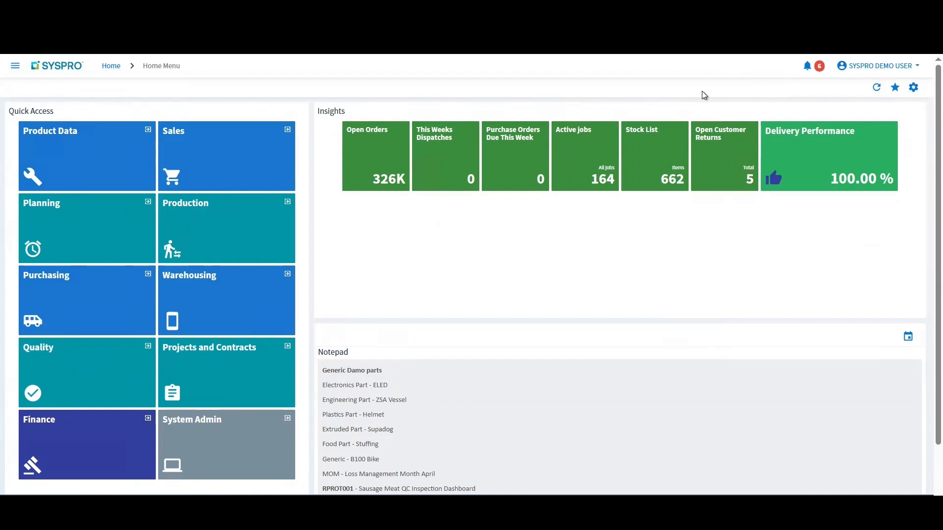
pyautogui.click(114, 383)
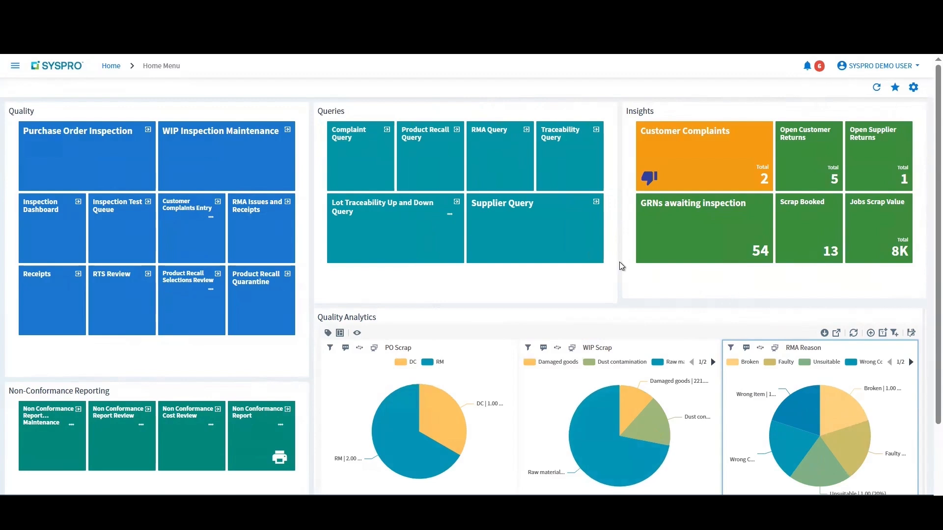
pyautogui.click(706, 230)
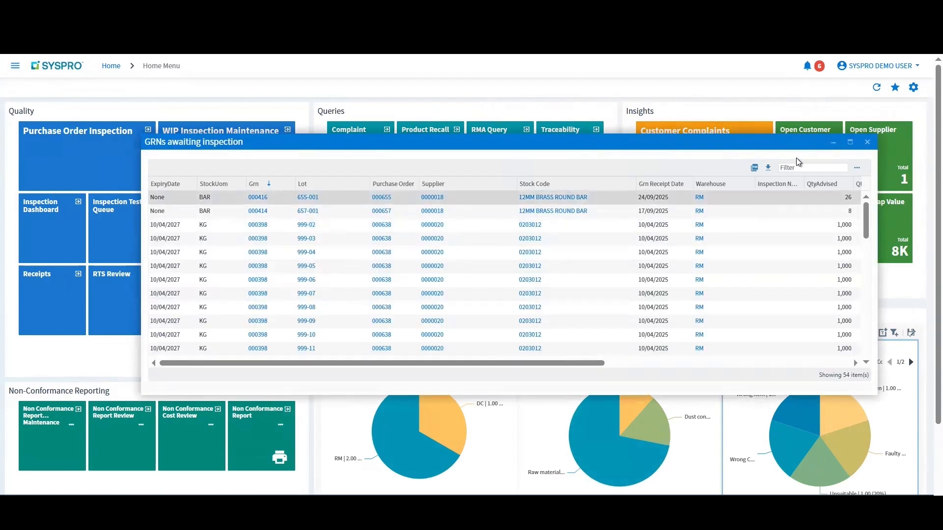
pyautogui.click(809, 169)
pyautogui.write('ROUND')
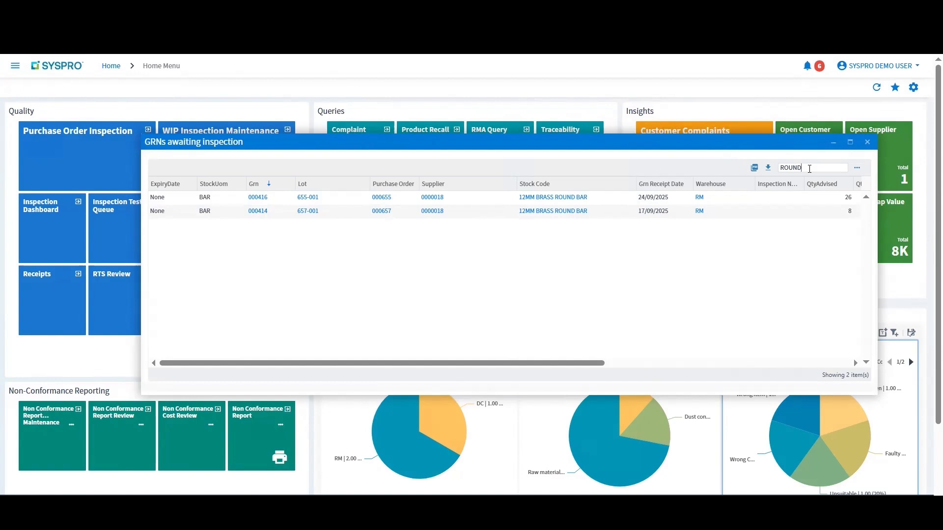
# Step: Preview Inspection Report - 20049 in the documents of lot 655-001, and close the preview and both windows
pyautogui.click(306, 199)
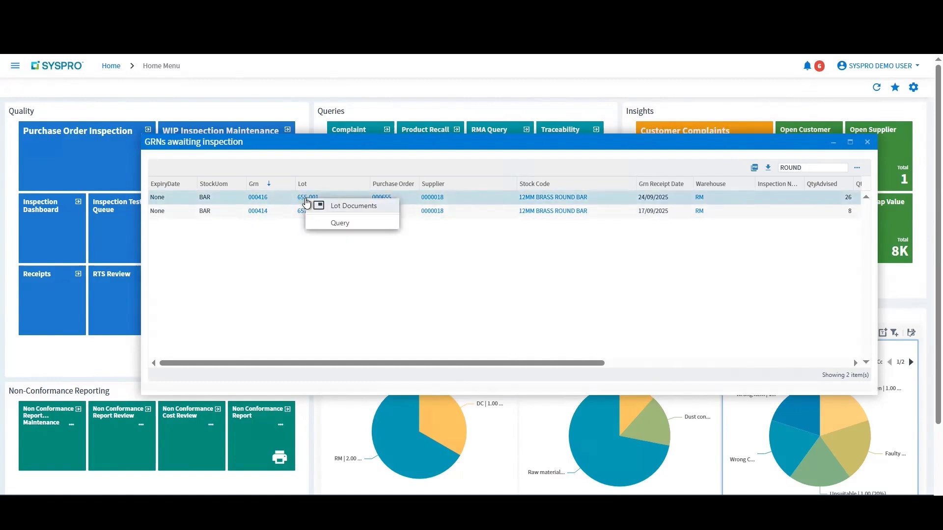
pyautogui.click(350, 208)
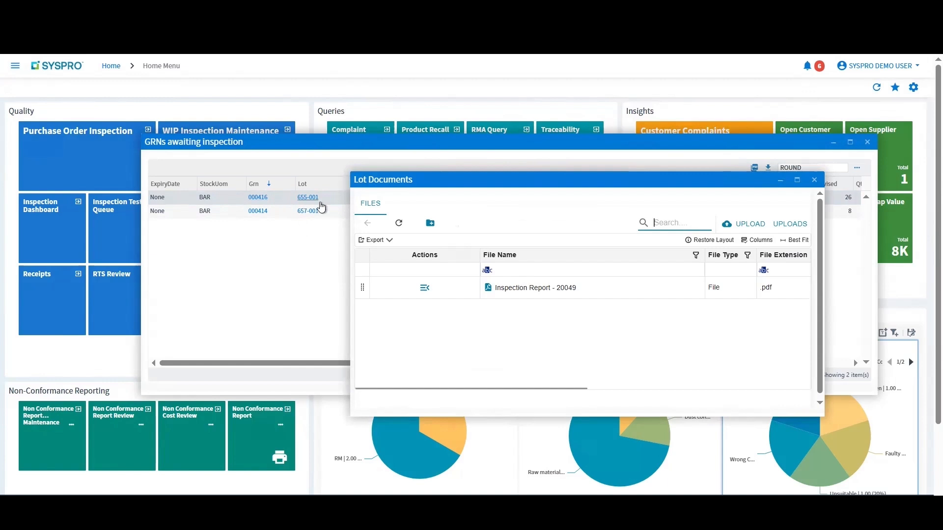
pyautogui.click(426, 289)
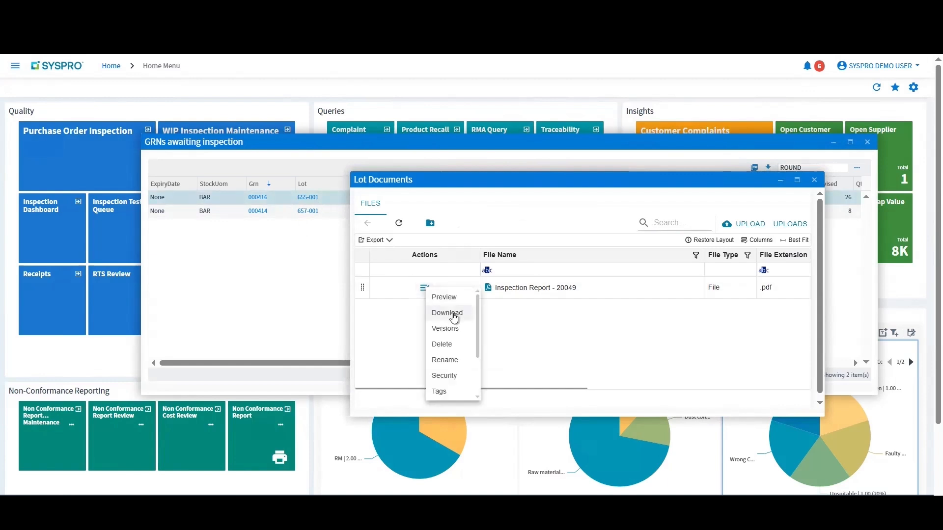
pyautogui.click(455, 299)
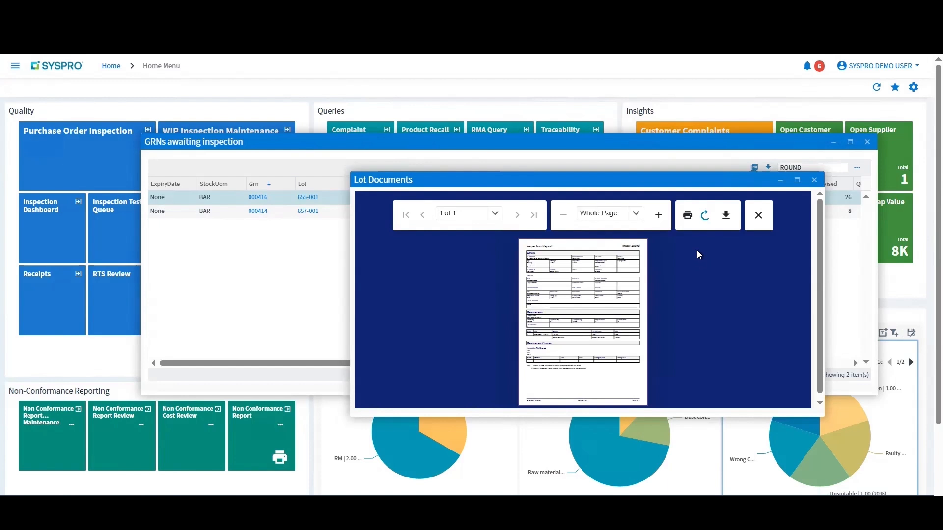
pyautogui.click(768, 222)
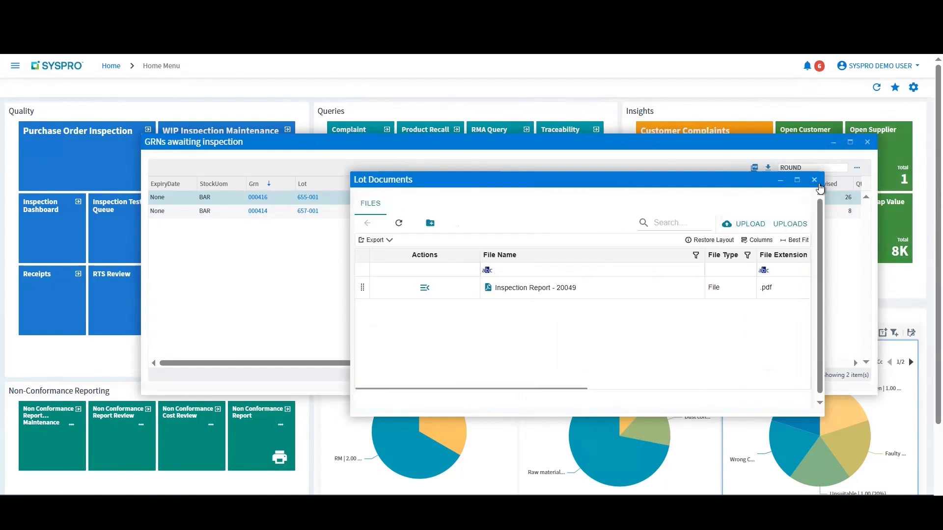
pyautogui.click(809, 177)
pyautogui.click(868, 142)
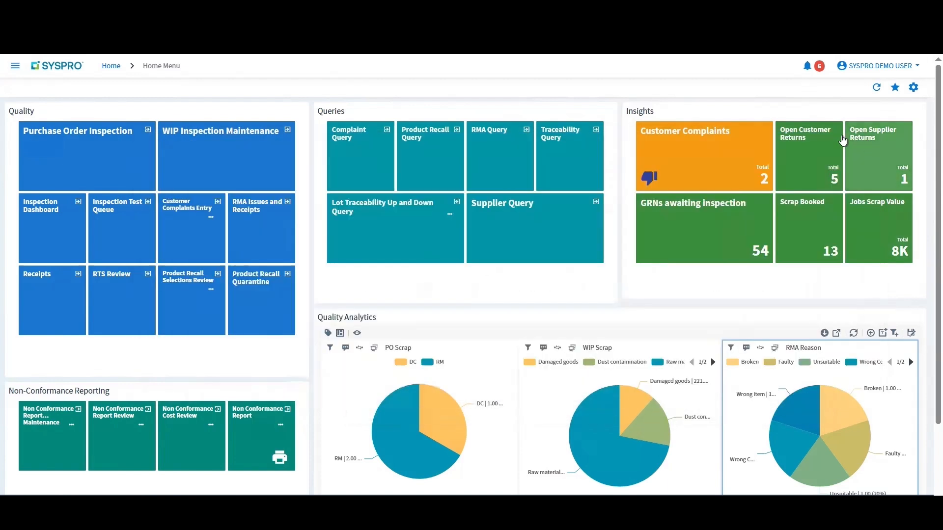
# Step: Return to the main home menu and open the Product Data area
pyautogui.click(895, 88)
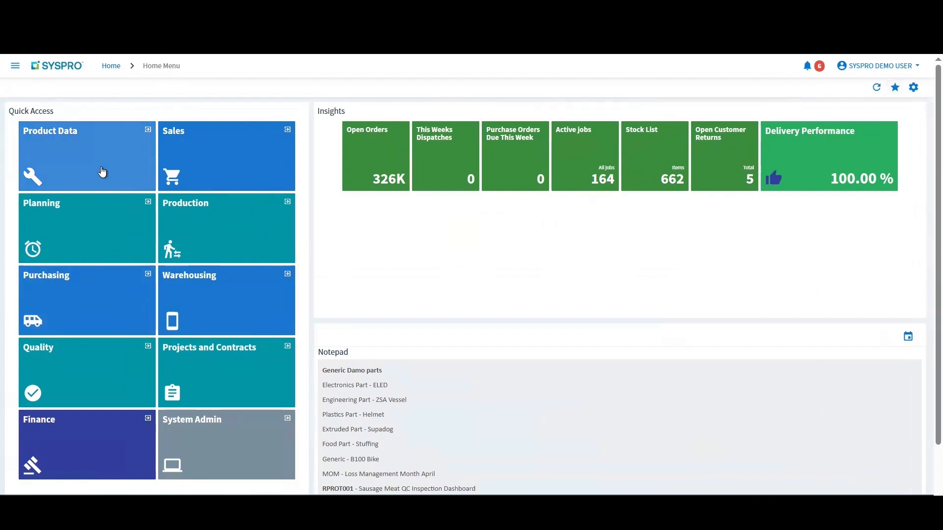
pyautogui.click(102, 171)
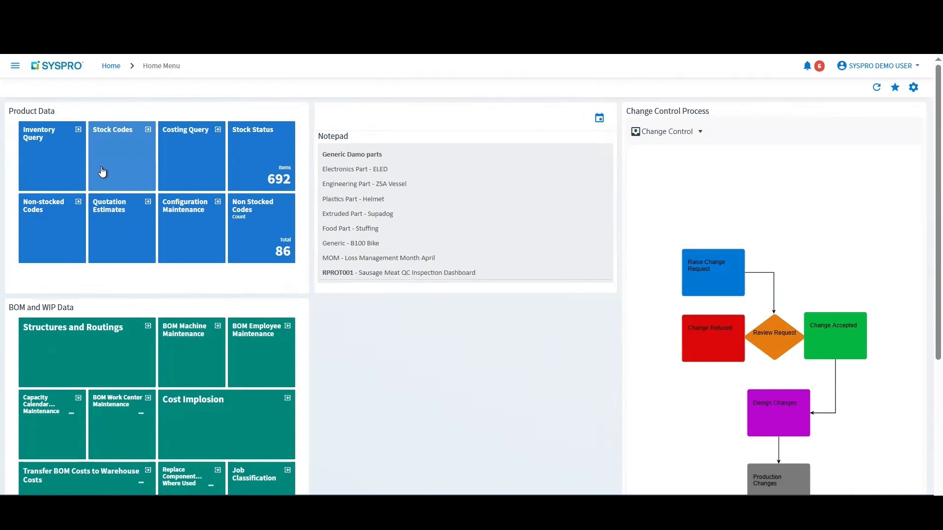
pyautogui.click(120, 166)
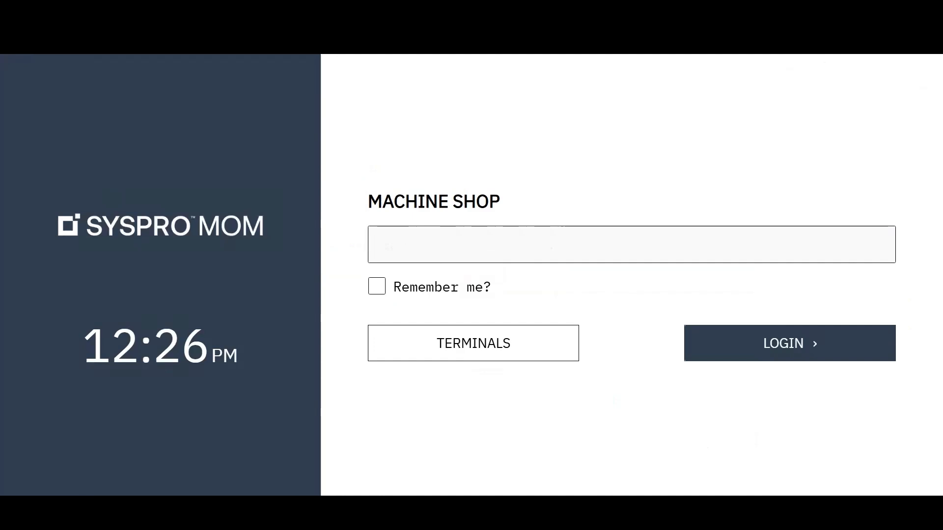
# Step: Log in to the SYSPRO MOM Machine Shop terminal with the employee login code and open the B100 Bicycle job's attachments
pyautogui.write('11')
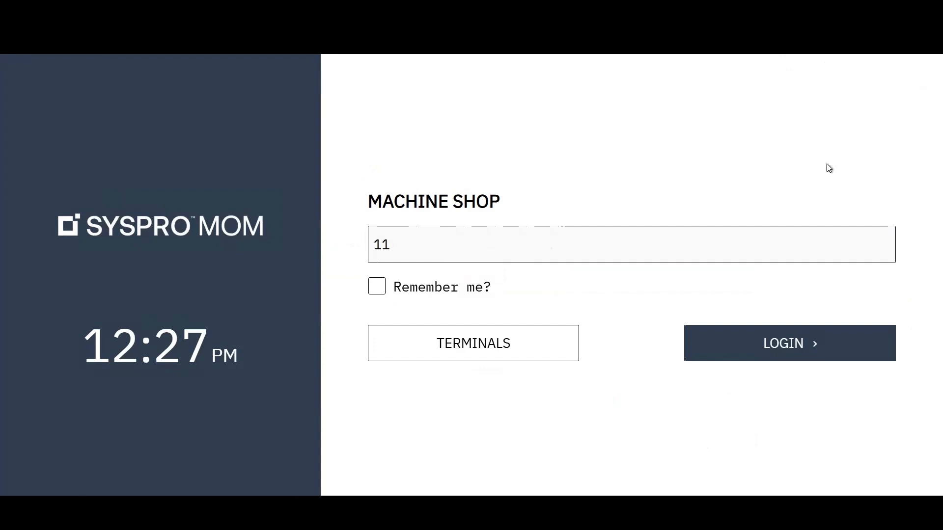
pyautogui.click(747, 348)
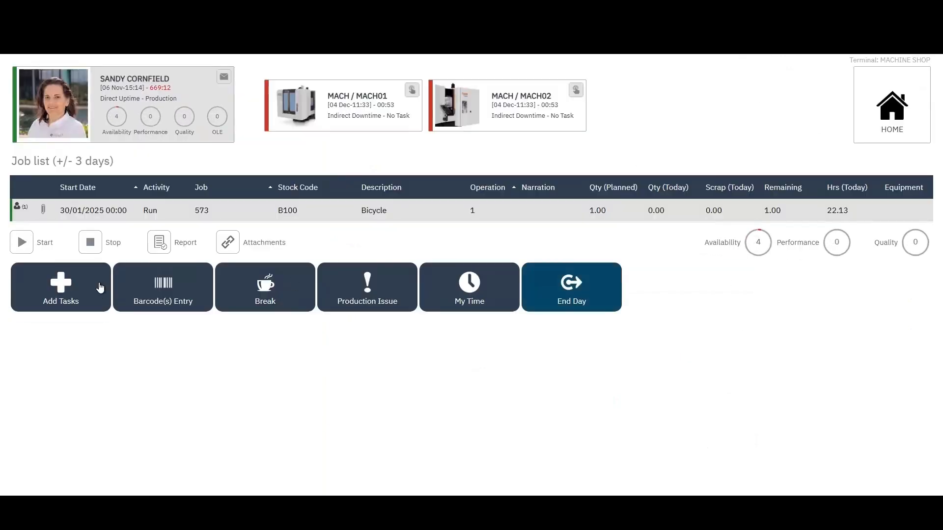
pyautogui.click(105, 214)
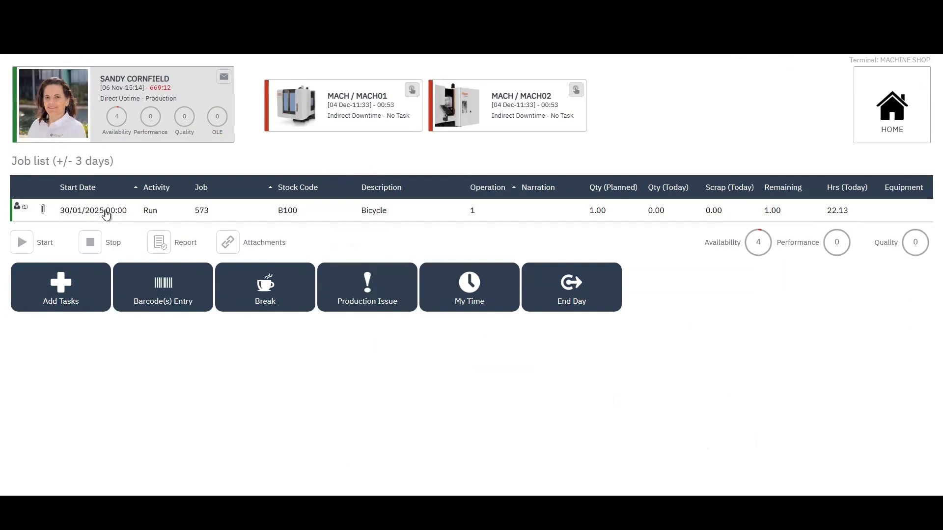
pyautogui.click(106, 214)
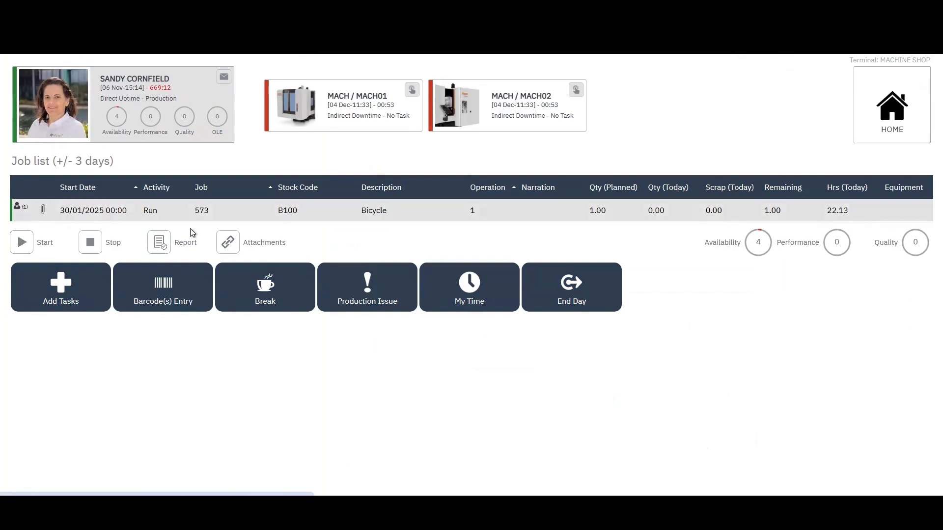
pyautogui.click(228, 245)
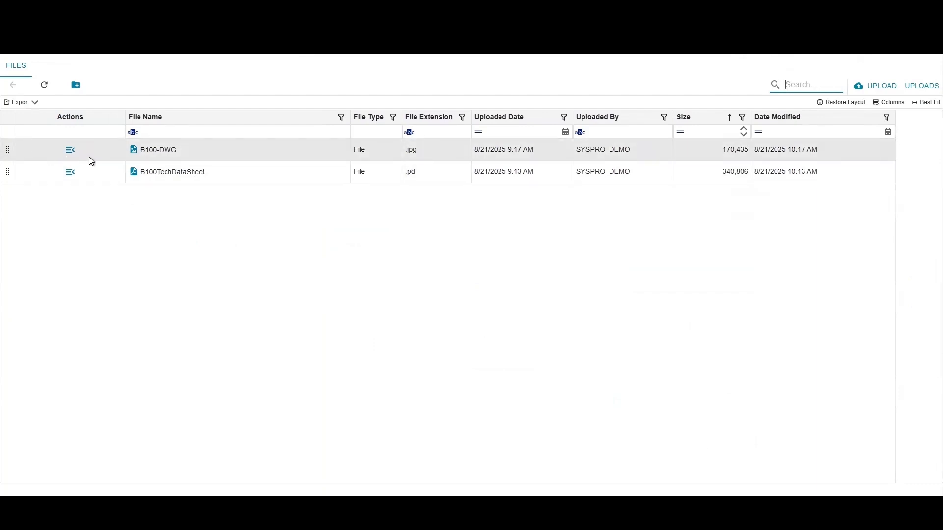
# Step: Download the B100-DWG drawing from the job attachments, open the image and look over the whole bicycle drawing
pyautogui.click(74, 152)
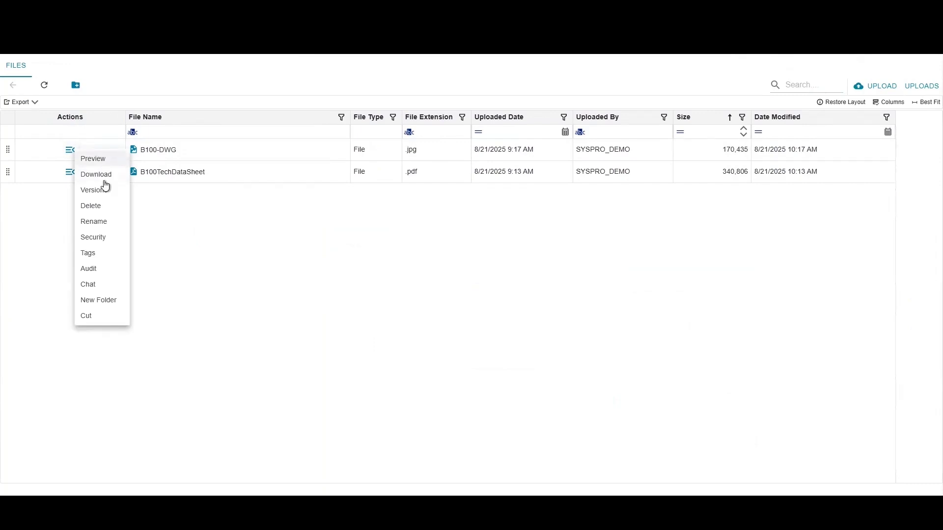
pyautogui.click(102, 178)
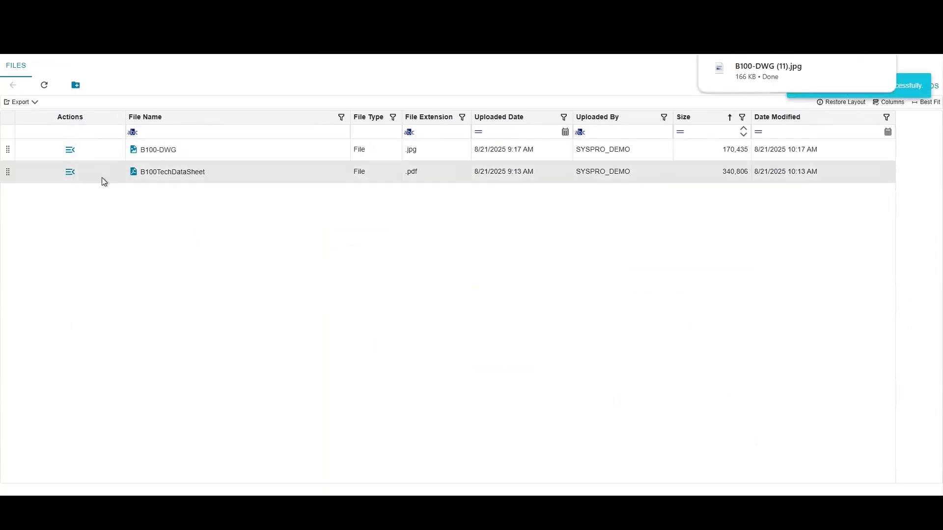
pyautogui.click(744, 79)
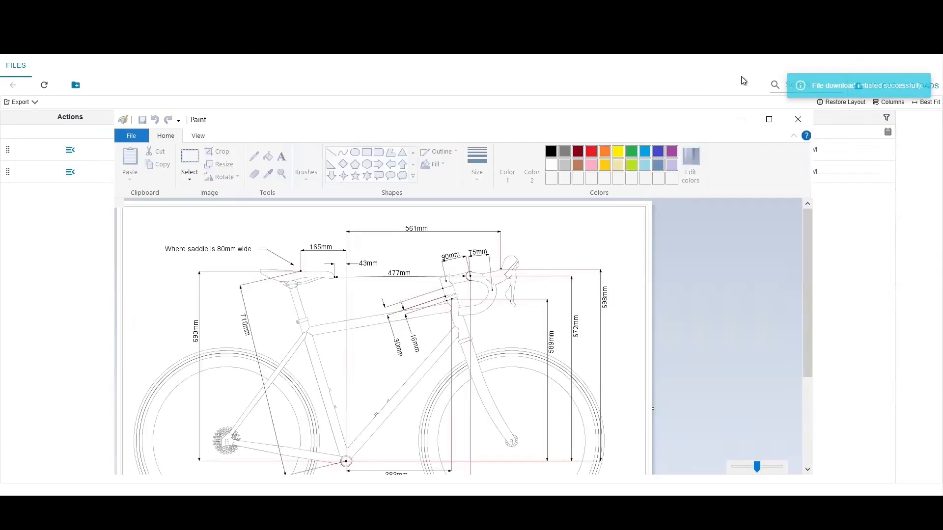
pyautogui.scroll(-3, 559, 298)
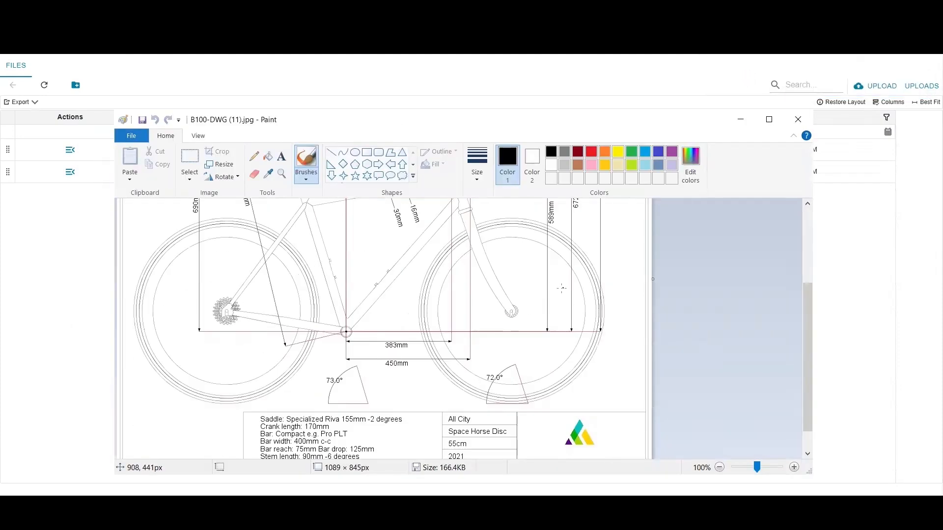
pyautogui.scroll(3, 559, 298)
pyautogui.scroll(1, 559, 298)
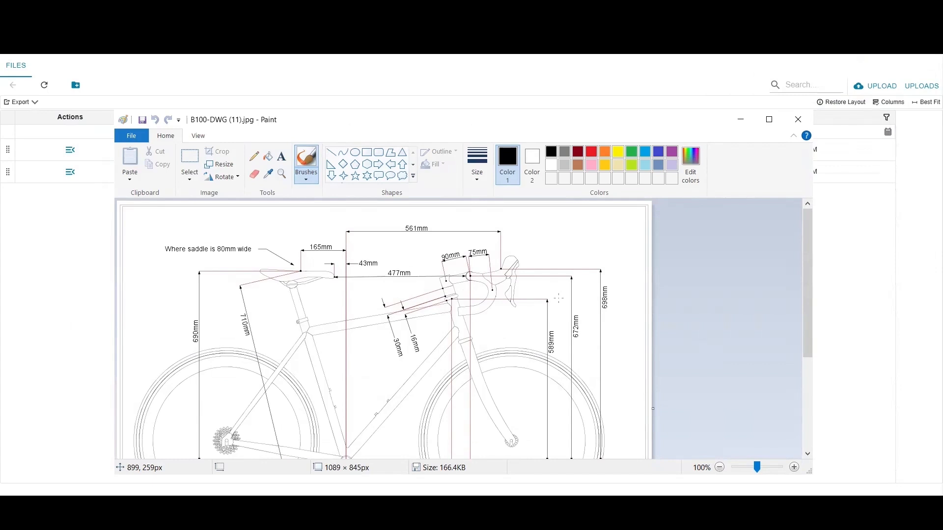
# Step: Close the bicycle drawing and review the user permissions of the Design Documents folder in the SYSPRO document administration site
pyautogui.click(797, 121)
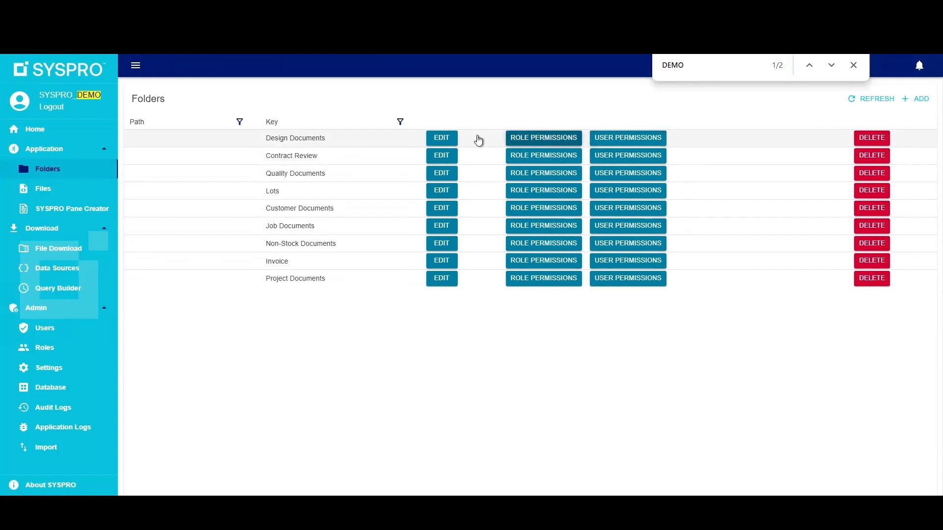
pyautogui.click(623, 139)
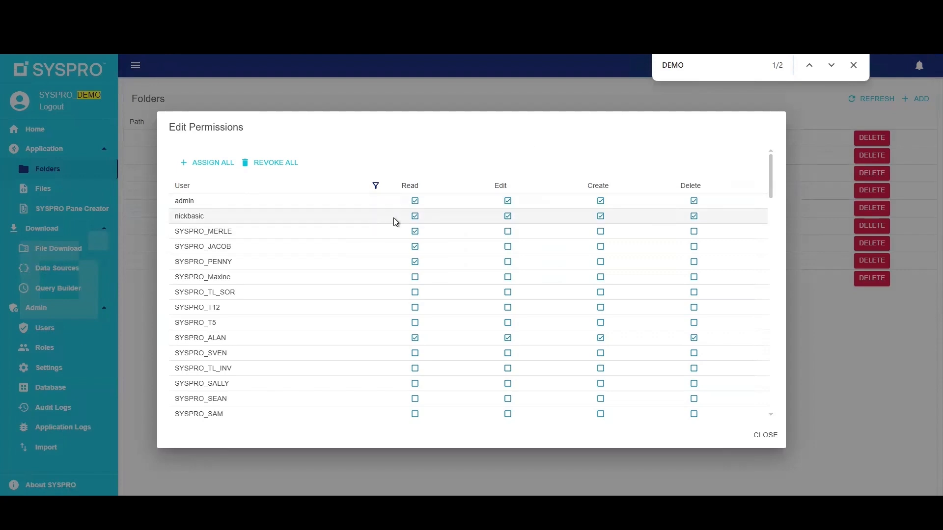
pyautogui.scroll(-8, 394, 231)
pyautogui.scroll(6, 398, 324)
pyautogui.scroll(2, 403, 334)
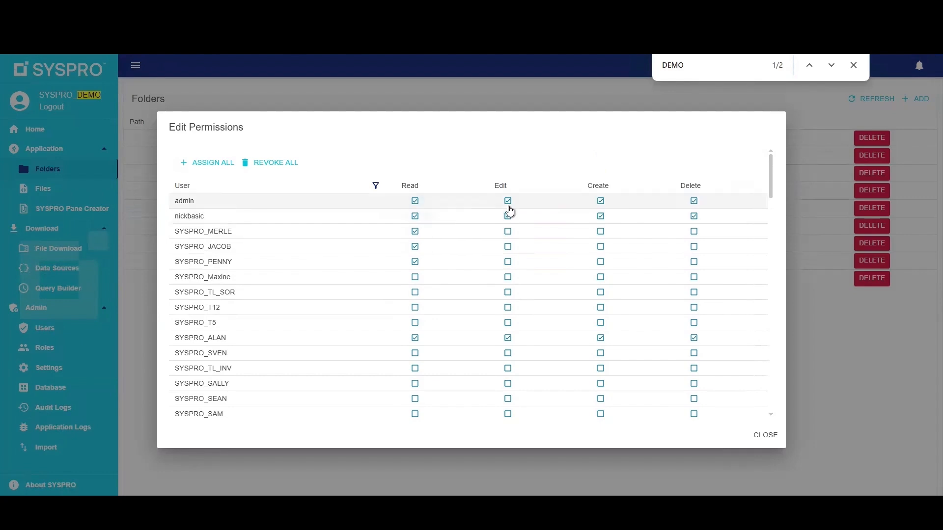
pyautogui.click(764, 436)
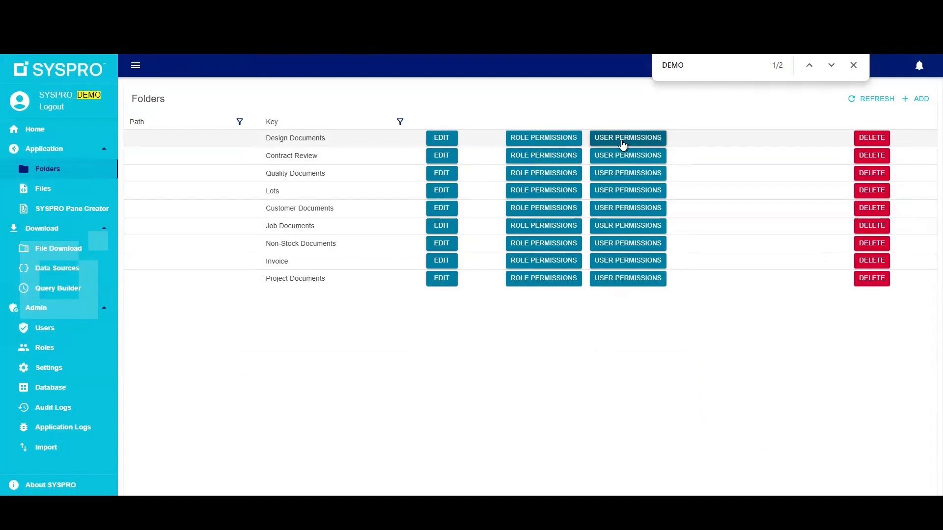
# Step: Review the role permissions of the Lots folder and close the permissions list
pyautogui.click(543, 190)
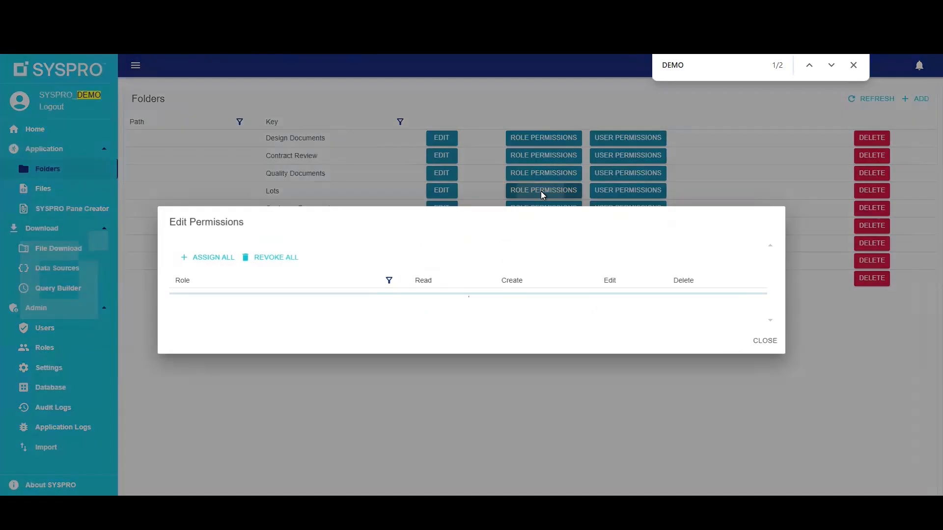
pyautogui.scroll(-3, 564, 295)
pyautogui.scroll(3, 540, 328)
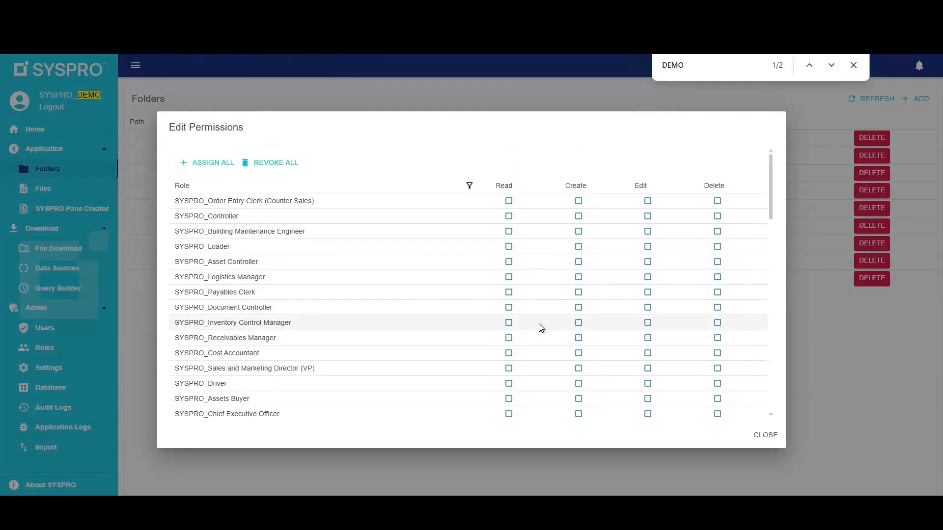
pyautogui.scroll(-3, 541, 329)
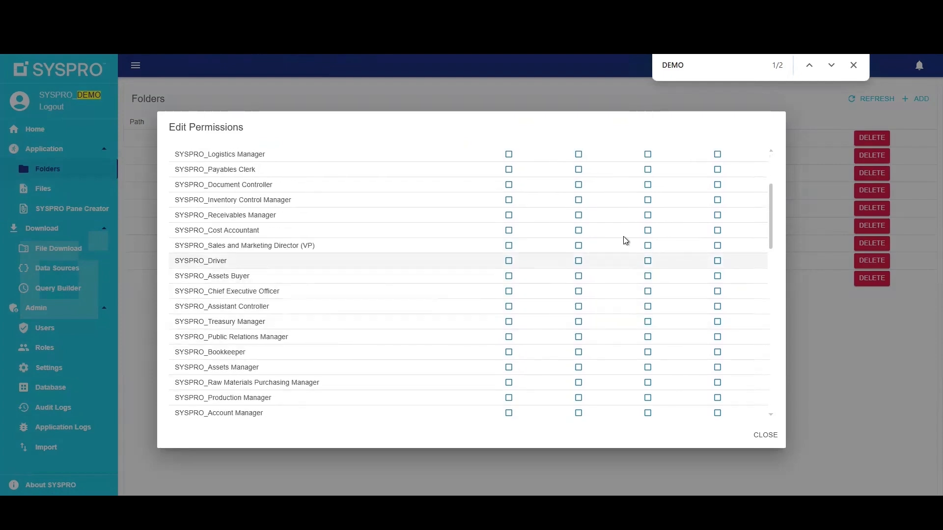
pyautogui.click(766, 439)
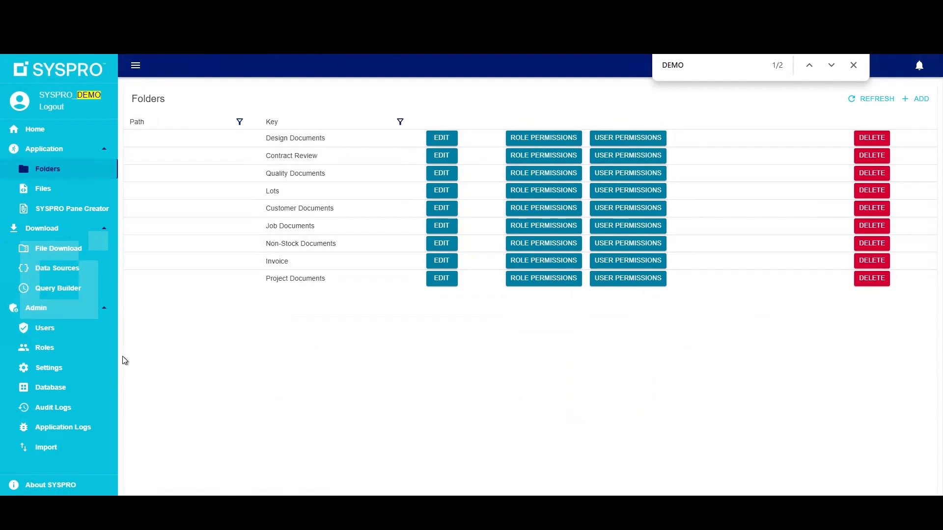
# Step: Open the file overview, list the files of the Design Documents folder and look through them
pyautogui.click(40, 192)
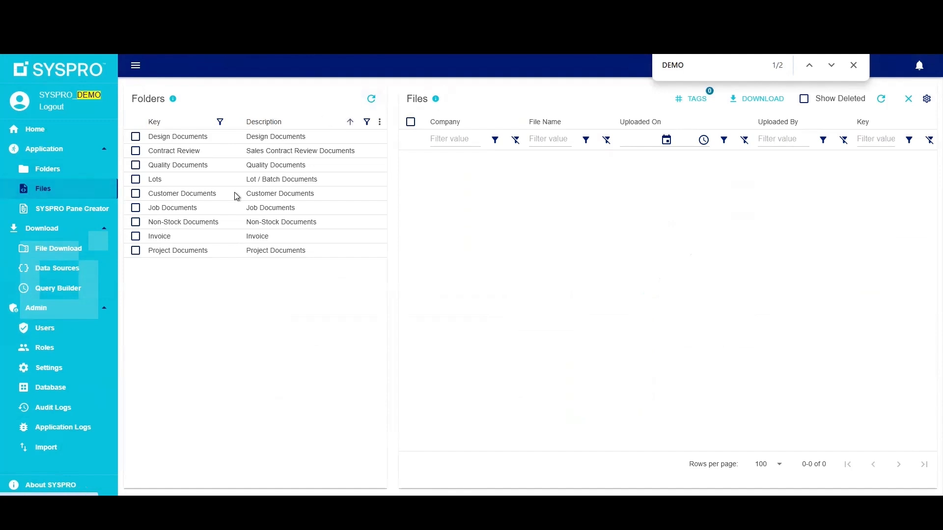
pyautogui.click(136, 137)
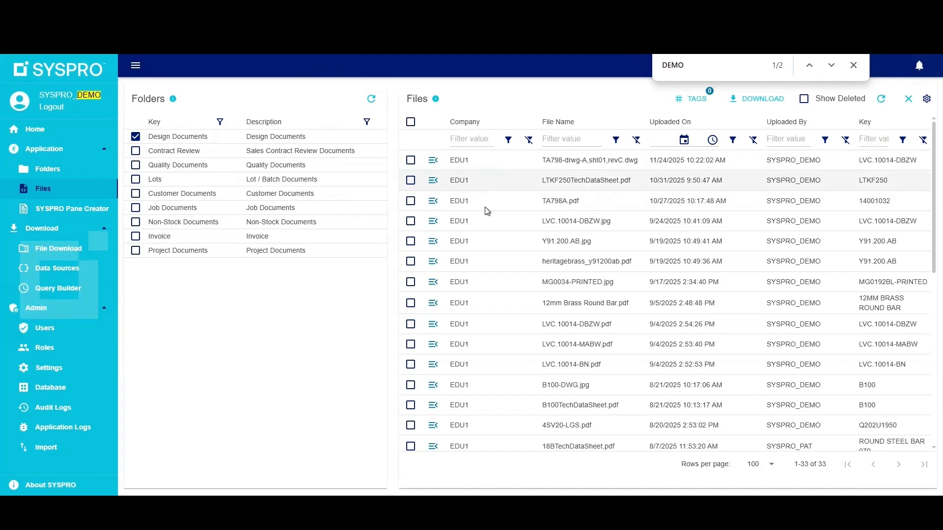
pyautogui.scroll(-5, 496, 236)
pyautogui.scroll(5, 496, 237)
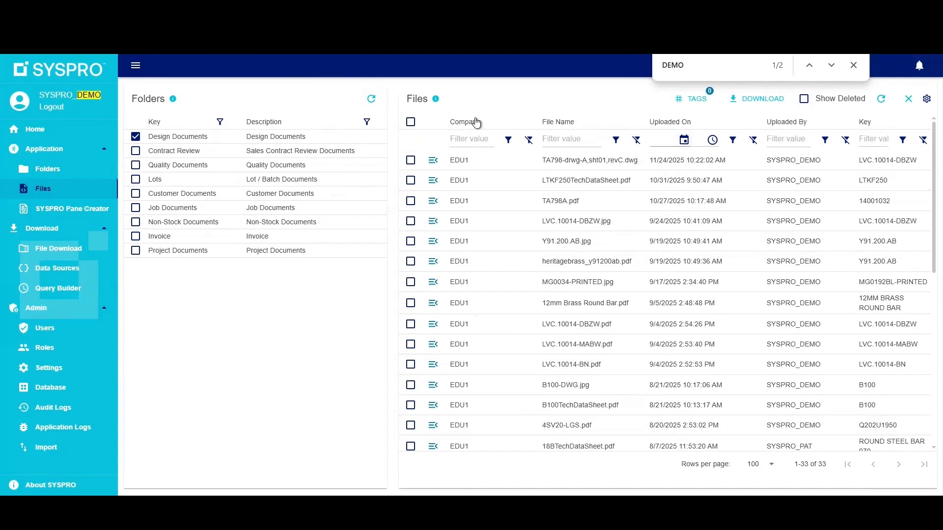
# Step: Filter the Design Documents files by the tag BIKE
pyautogui.click(692, 99)
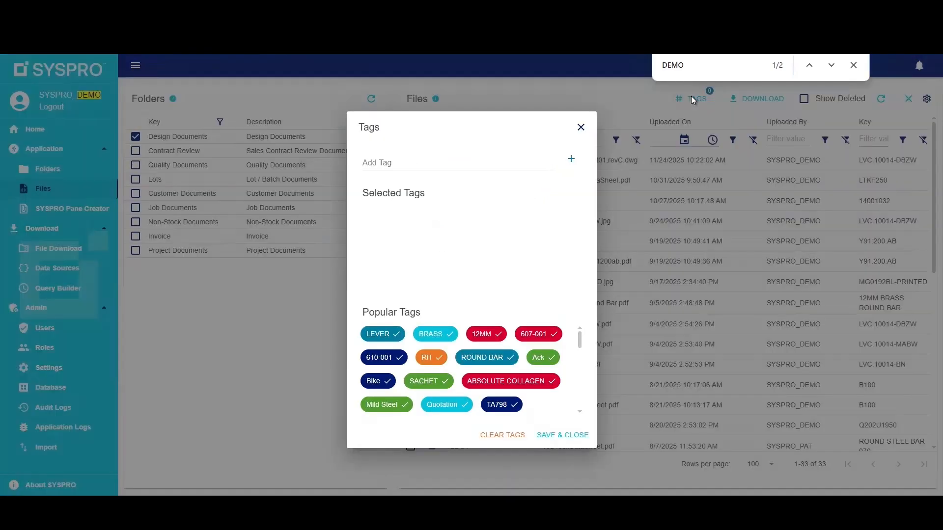
pyautogui.click(400, 162)
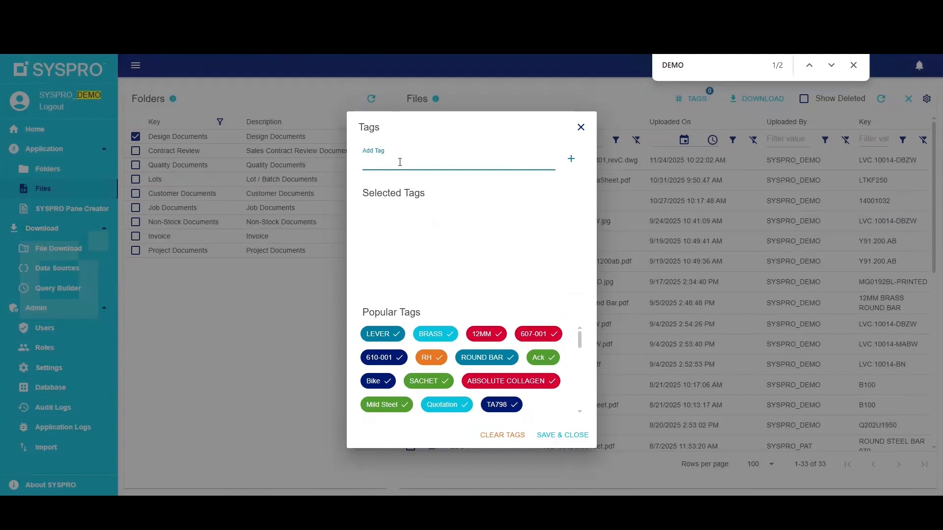
pyautogui.write('BIKE')
pyautogui.click(572, 159)
pyautogui.click(562, 434)
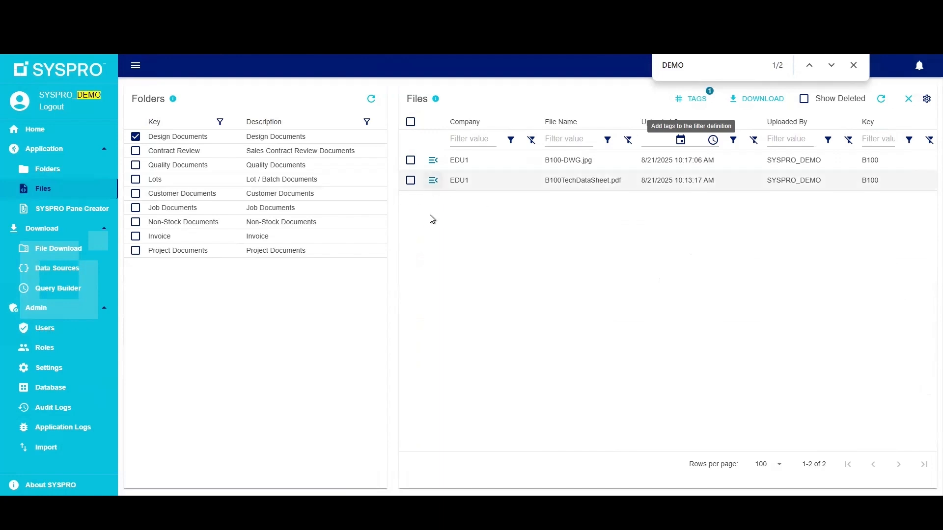
# Step: Include the Contract Review, Quality Documents and Non-Stock Documents folders in the tag-filtered file list alongside Design Documents
pyautogui.click(136, 137)
pyautogui.click(135, 137)
pyautogui.click(135, 150)
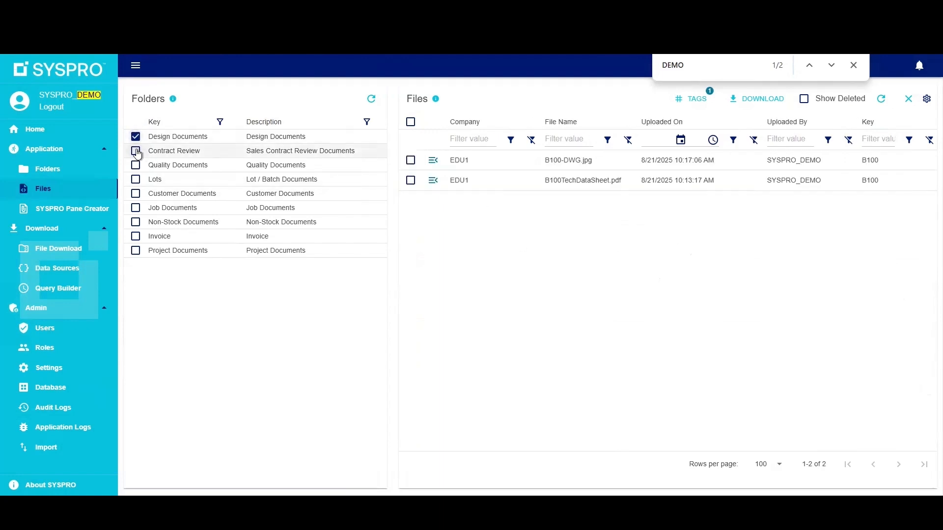
pyautogui.click(135, 165)
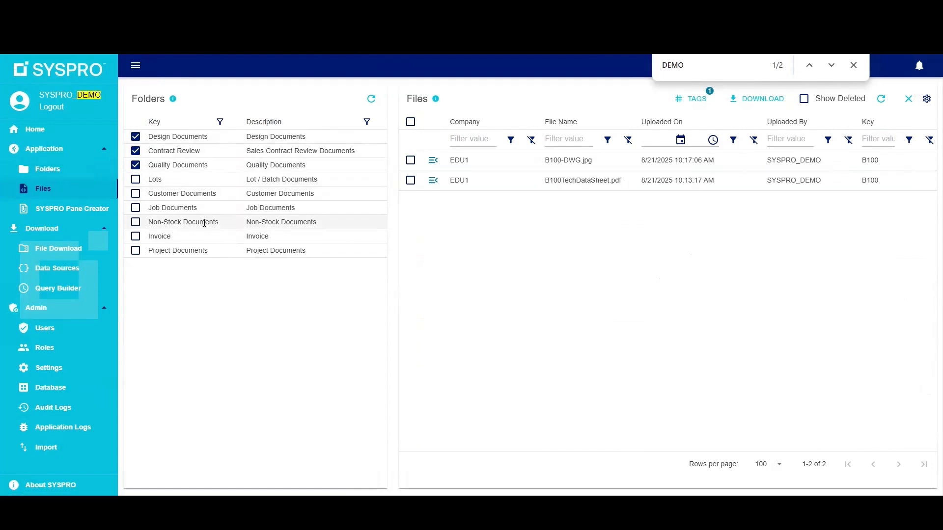
pyautogui.click(136, 222)
# Step: In the SYSPRO Pane Creator, select the Design Documents folder and view the details of the existing Contract Review card
pyautogui.click(93, 215)
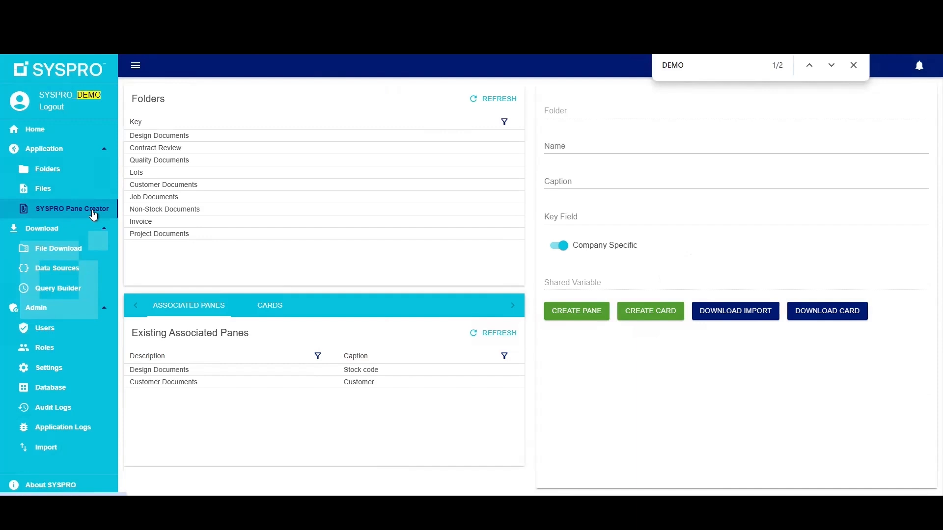
pyautogui.click(156, 136)
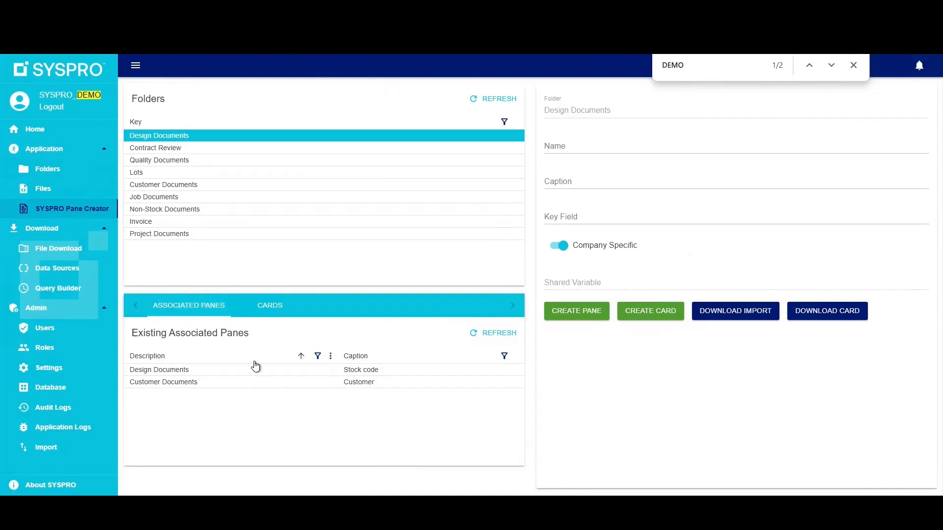
pyautogui.click(269, 306)
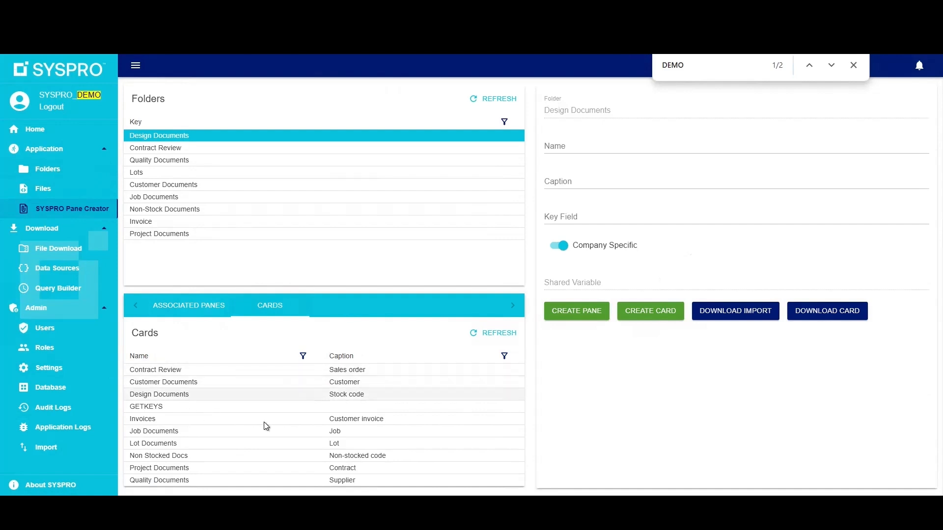
pyautogui.click(171, 370)
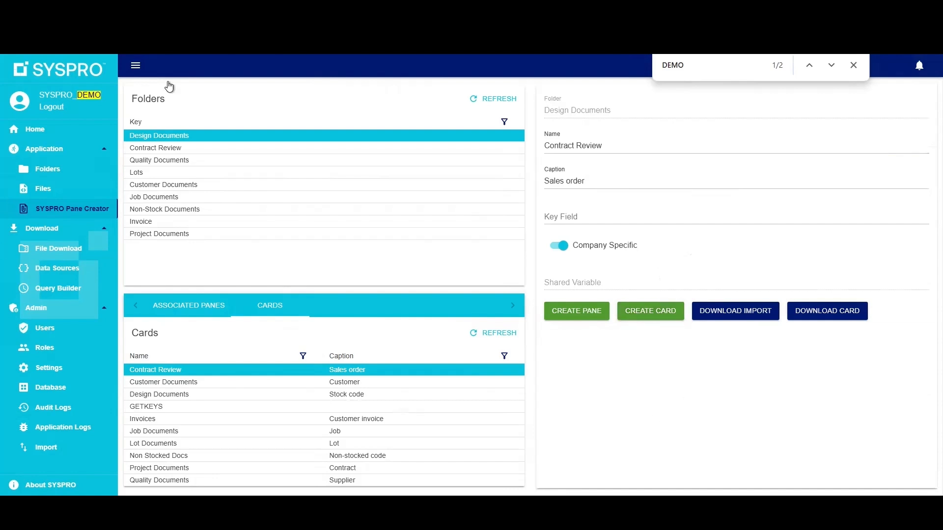
# Step: Examine the recent file activity on the personal home dashboard, and open the admin dashboard
pyautogui.click(34, 129)
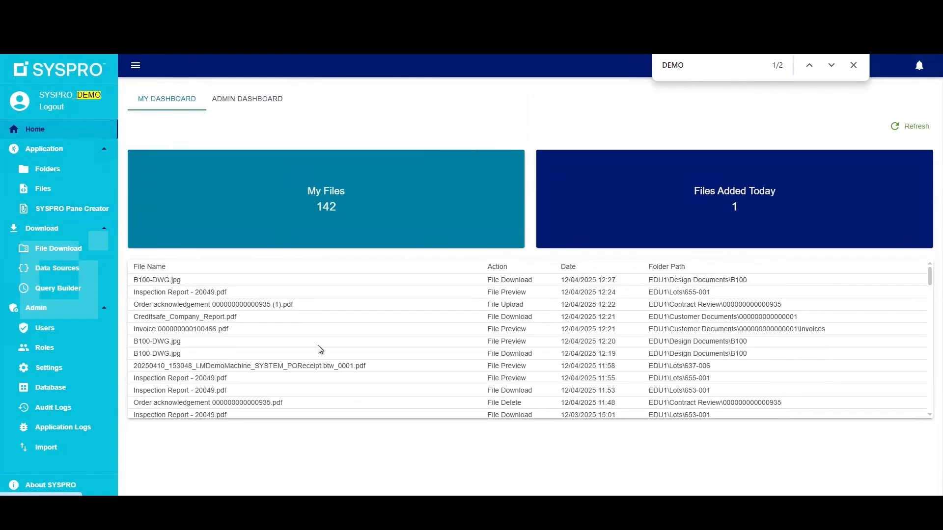
pyautogui.scroll(-3, 346, 376)
pyautogui.scroll(3, 346, 376)
pyautogui.scroll(-3, 346, 376)
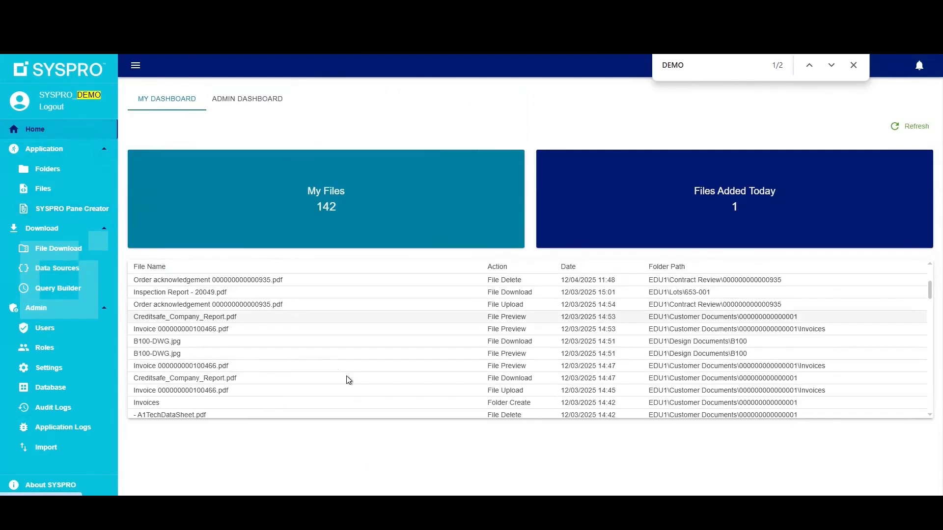
pyautogui.scroll(3, 347, 378)
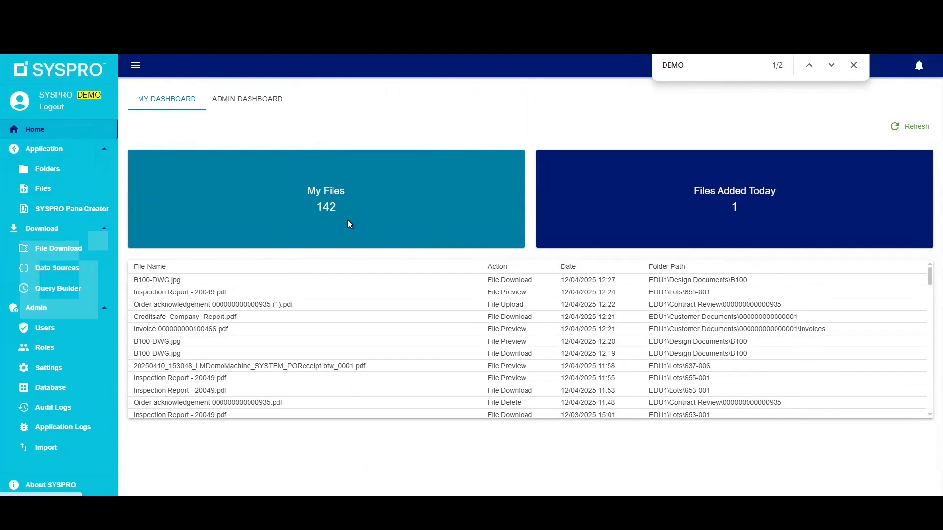
pyautogui.scroll(-3, 364, 294)
pyautogui.scroll(3, 366, 301)
pyautogui.scroll(-5, 311, 372)
pyautogui.scroll(2, 325, 378)
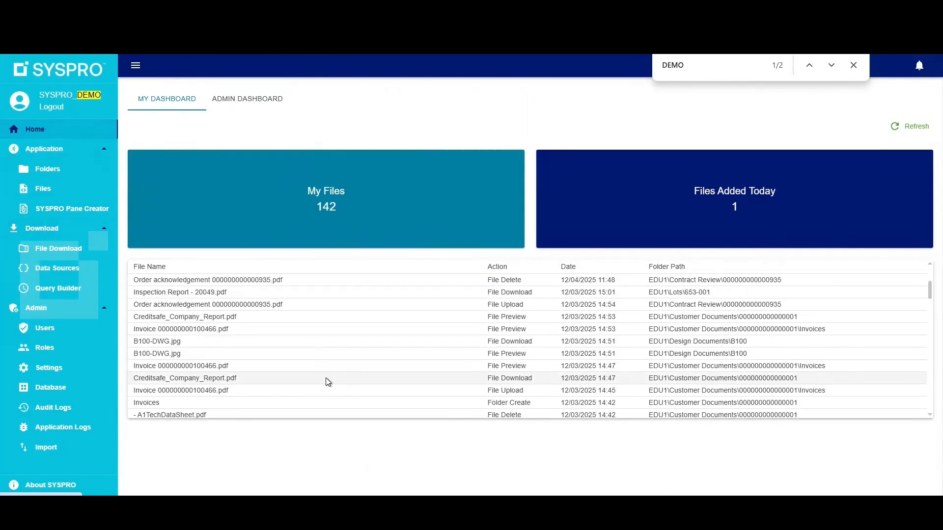
pyautogui.scroll(3, 326, 379)
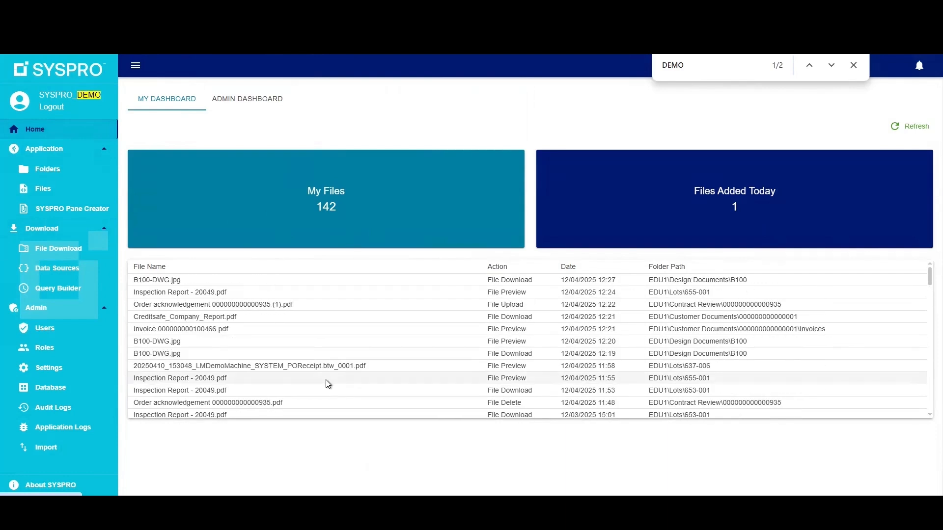
pyautogui.click(252, 104)
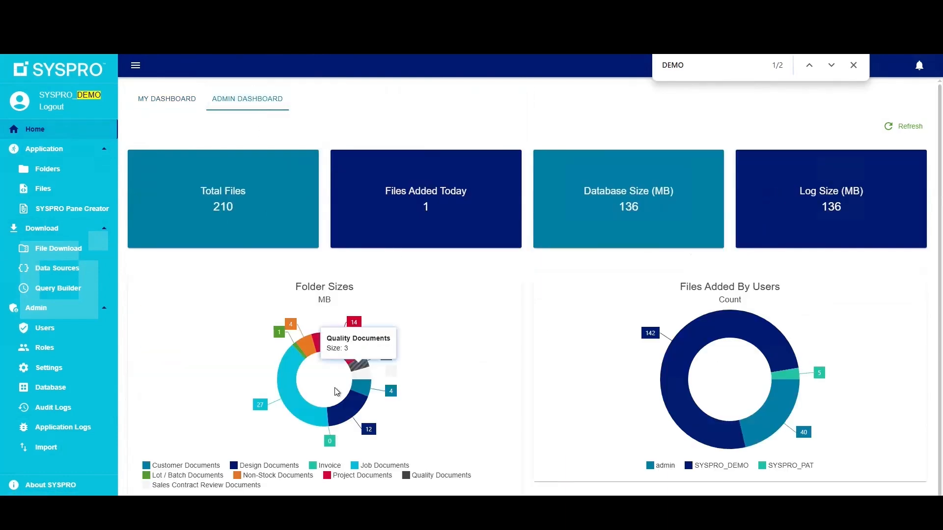